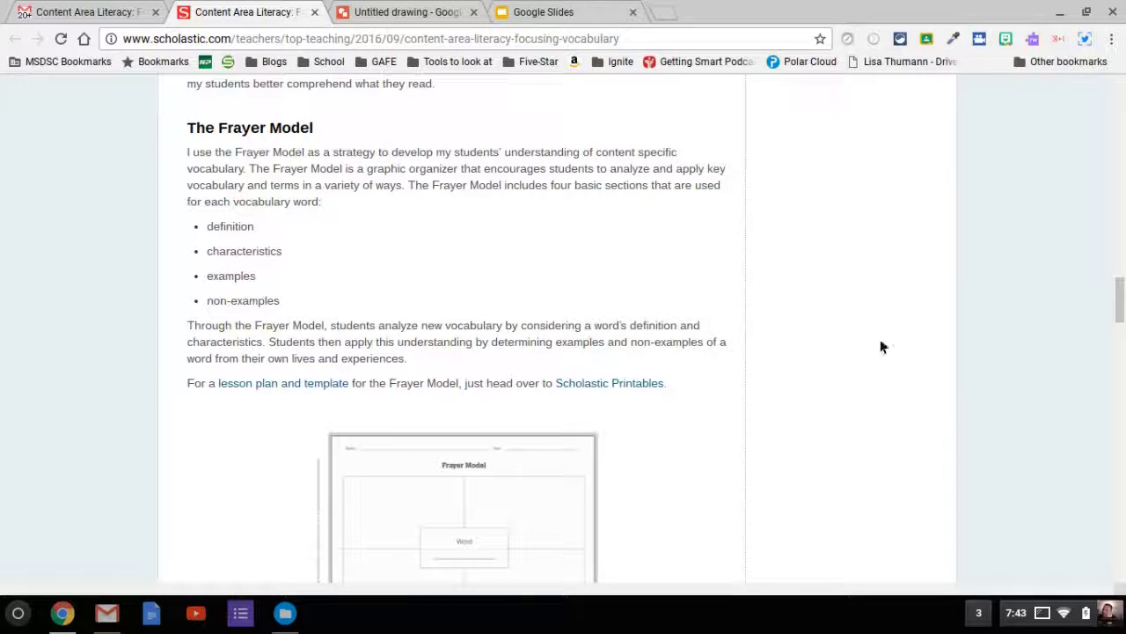
# Step: Scroll up and down through the open page to look over its content
pyautogui.scroll(10, 876, 349)
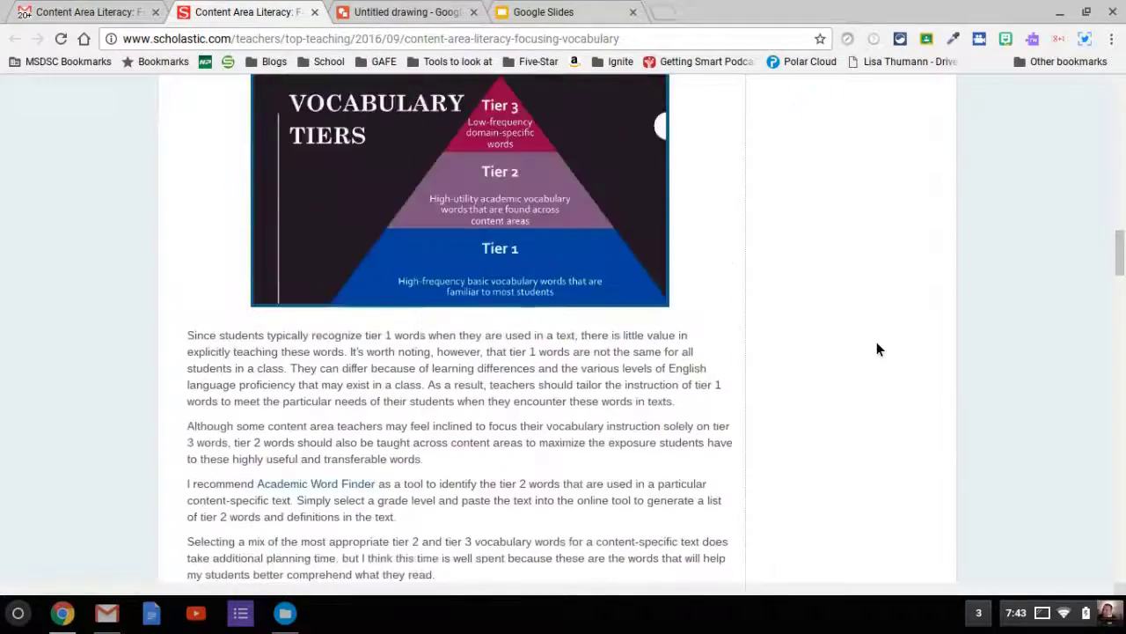
pyautogui.scroll(15, 876, 349)
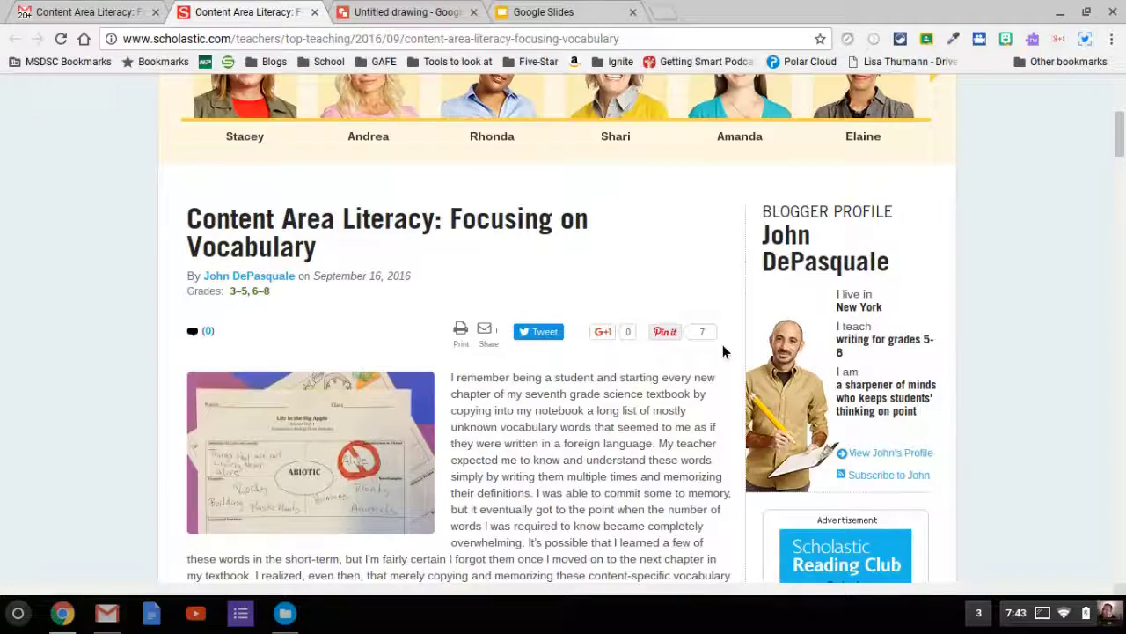
pyautogui.scroll(-3, 723, 352)
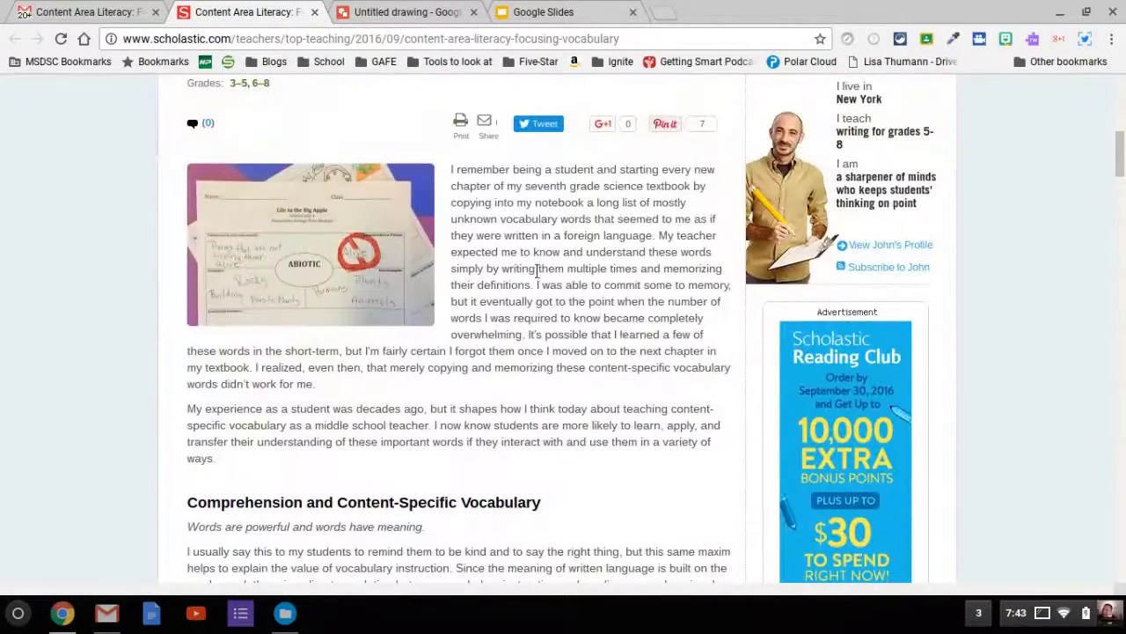
pyautogui.scroll(-12, 687, 333)
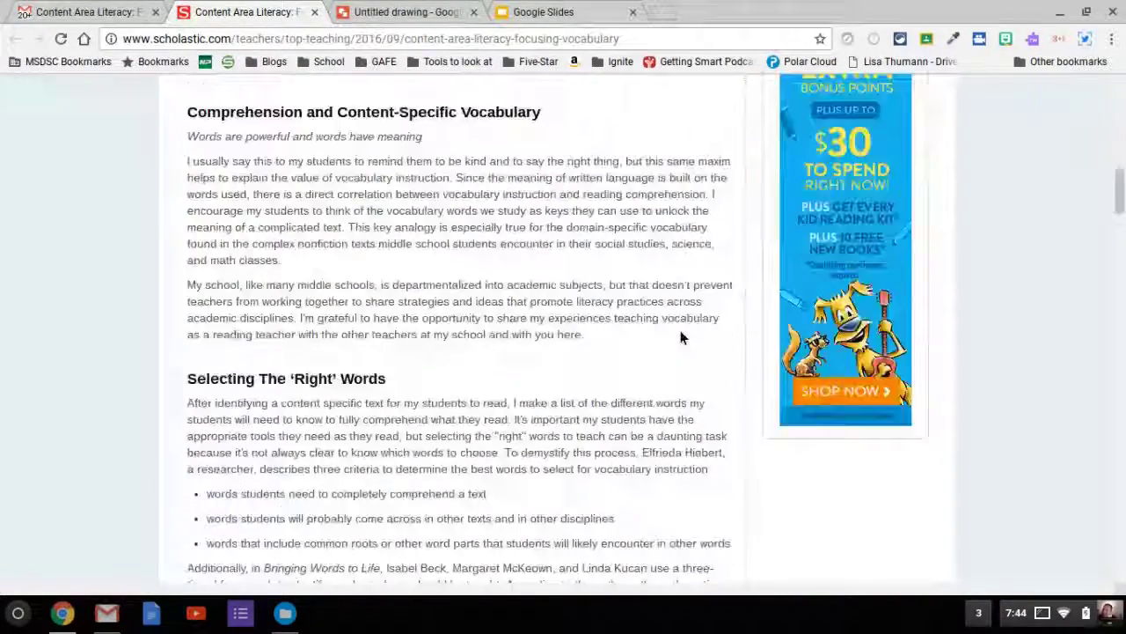
pyautogui.scroll(-7, 680, 337)
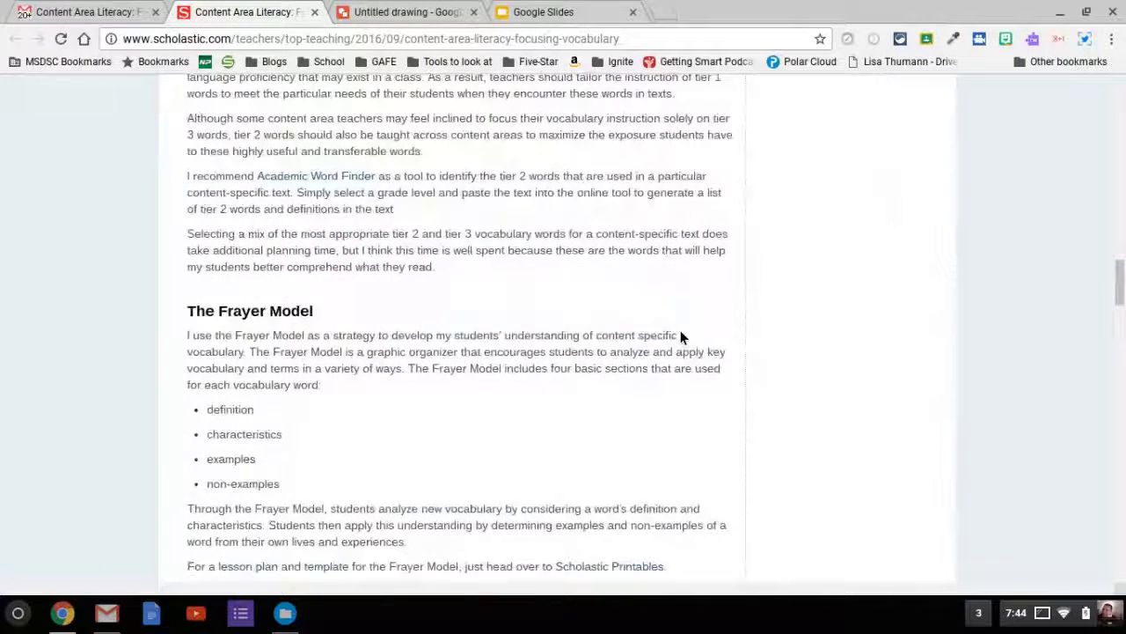
pyautogui.scroll(-1, 680, 337)
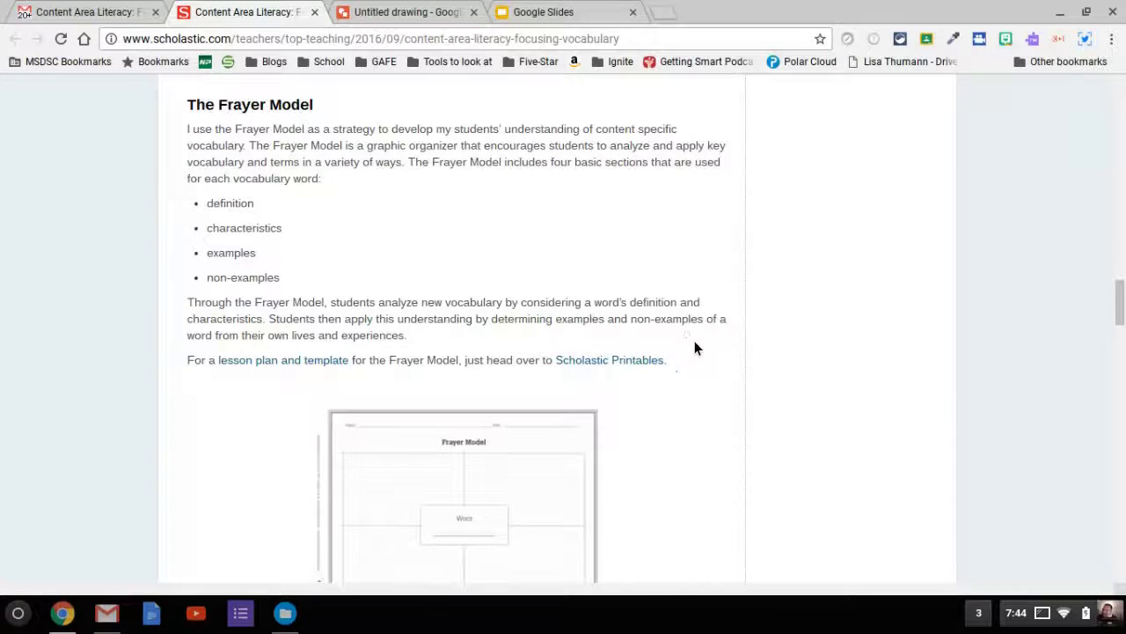
pyautogui.scroll(-2, 696, 348)
pyautogui.scroll(3, 696, 353)
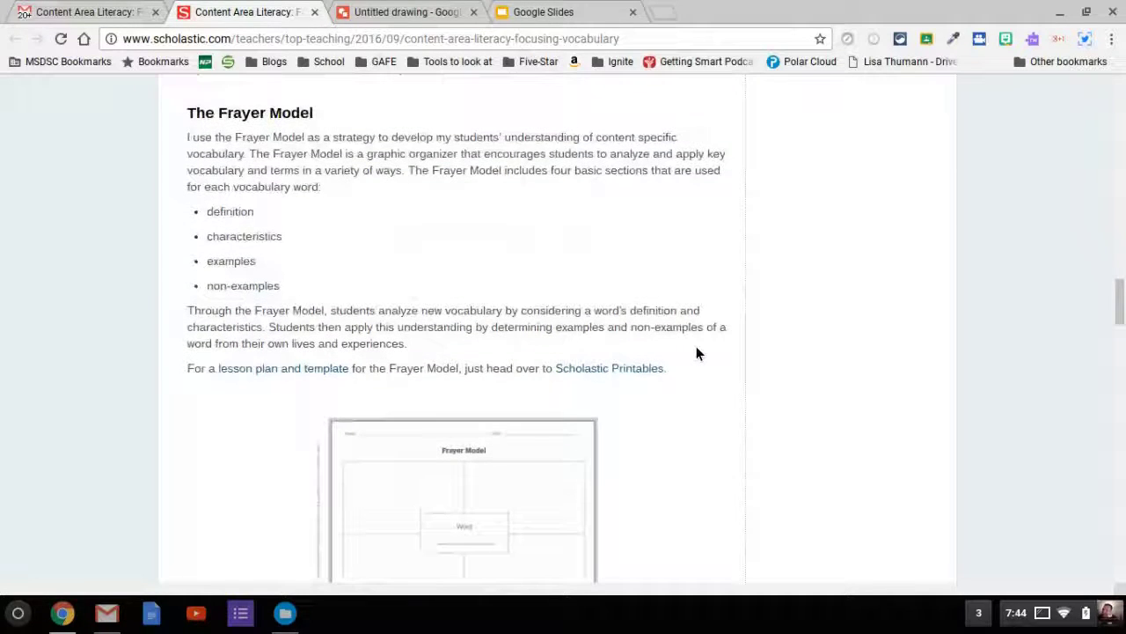
pyautogui.scroll(-1, 696, 353)
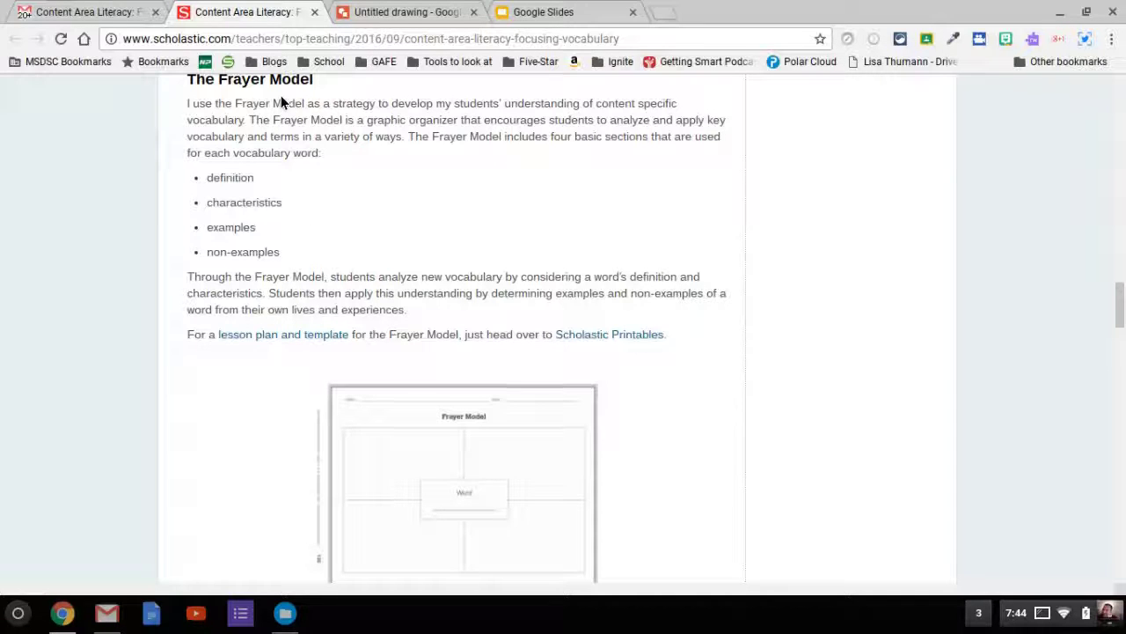
# Step: Create a new blank Google Slides presentation, then return to the untitled drawing
pyautogui.click(429, 14)
pyautogui.click(536, 14)
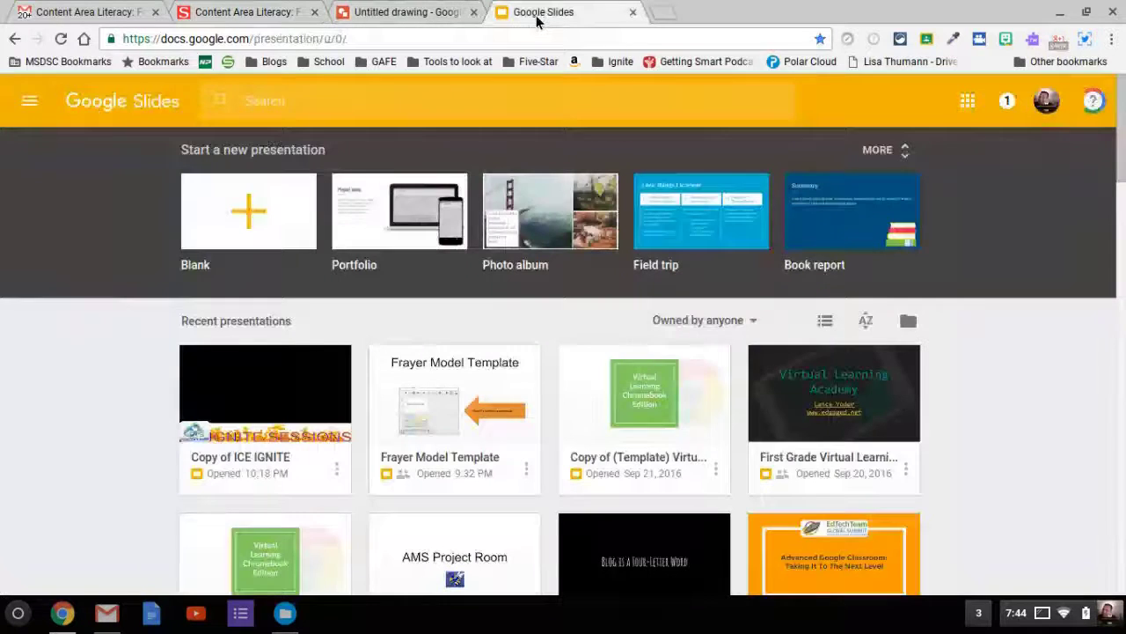
pyautogui.click(285, 219)
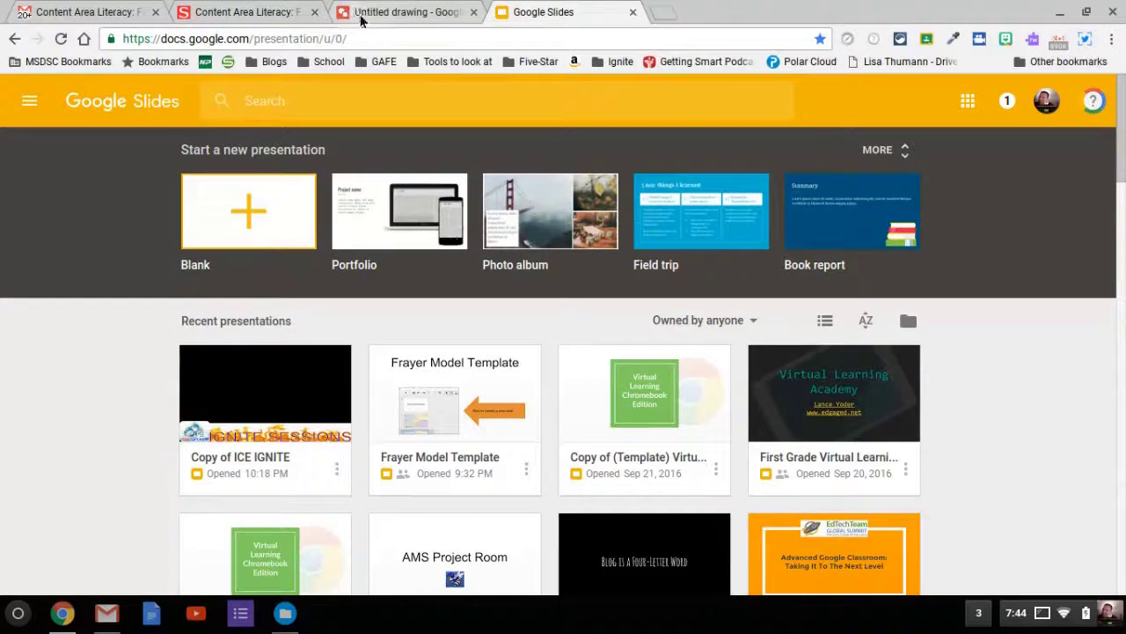
pyautogui.click(417, 14)
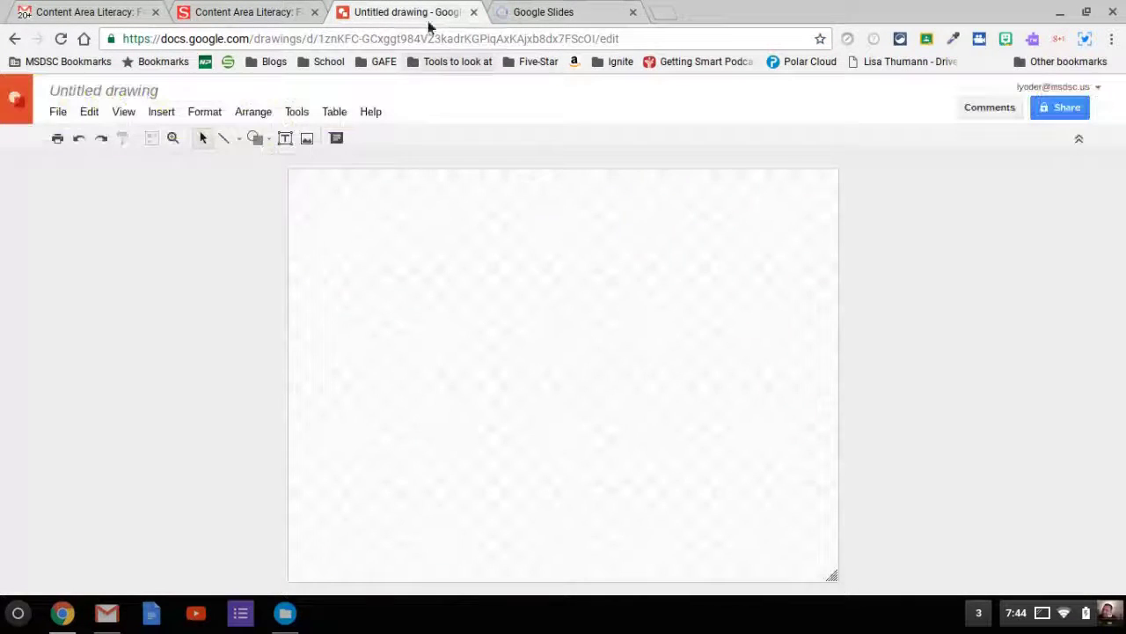
# Step: Retitle the untitled drawing 'Template background.'
pyautogui.click(153, 97)
pyautogui.write('Te')
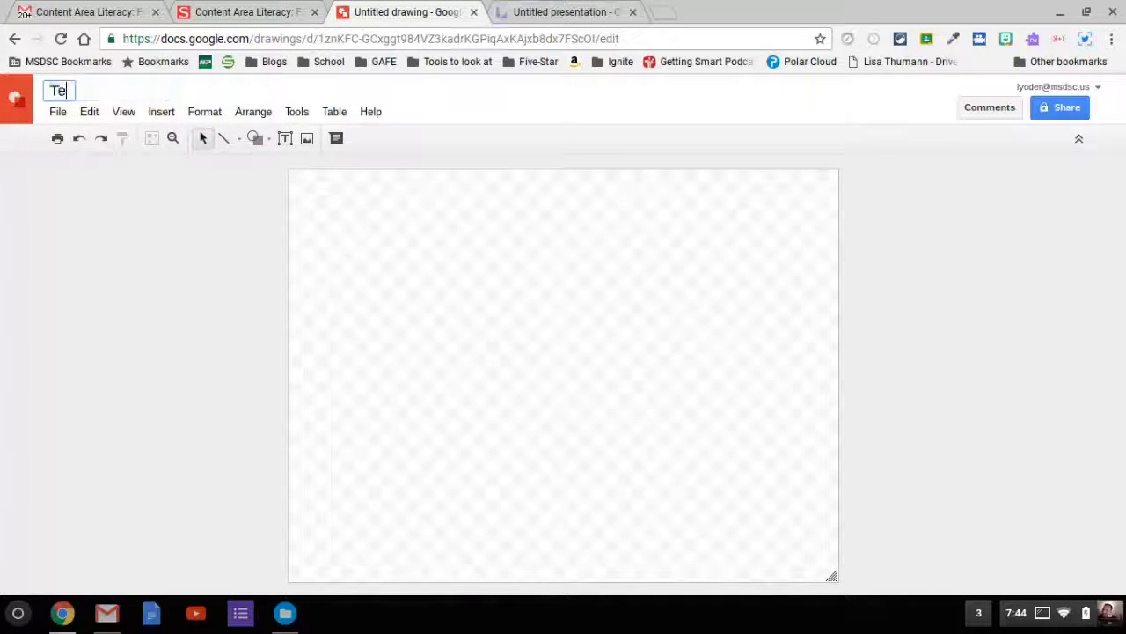
pyautogui.write('mplate backgro')
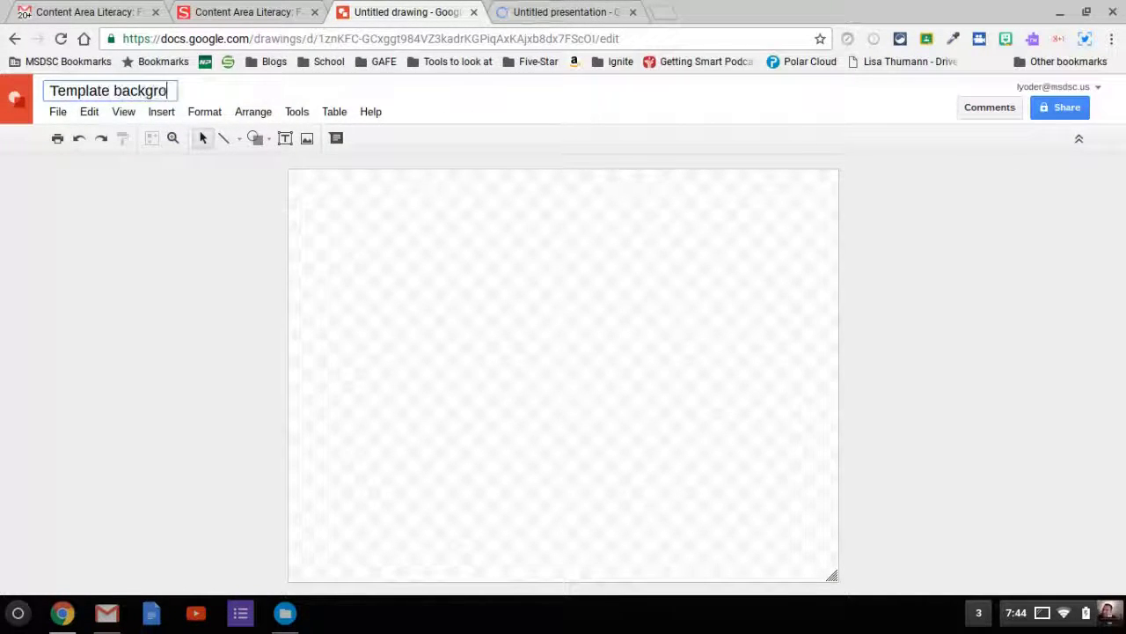
pyautogui.write('und.')
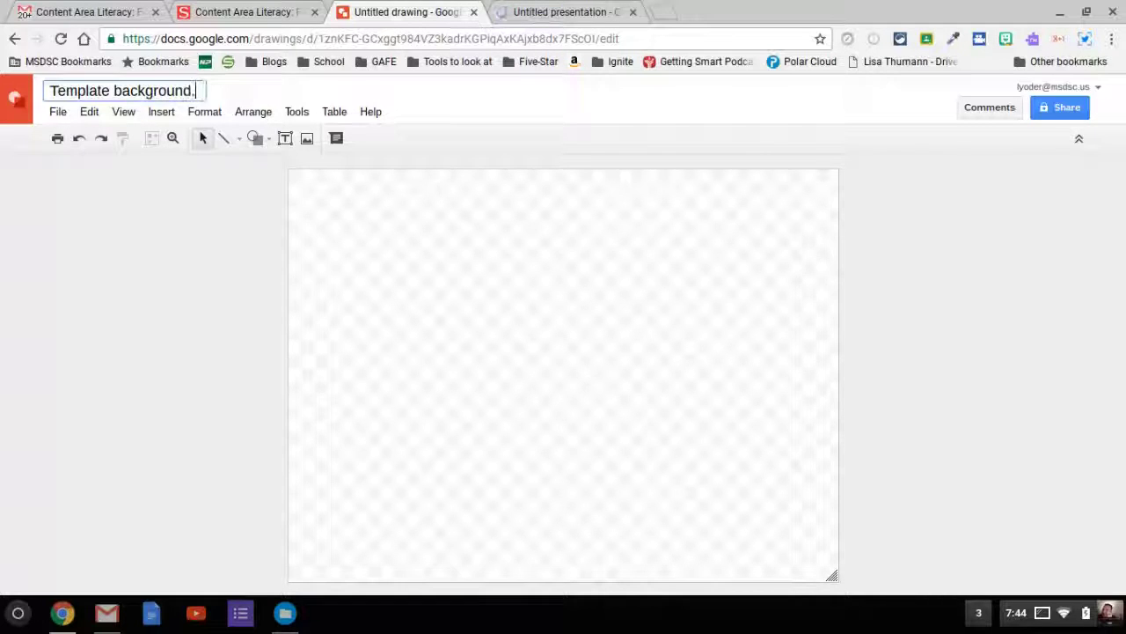
pyautogui.press('Return')
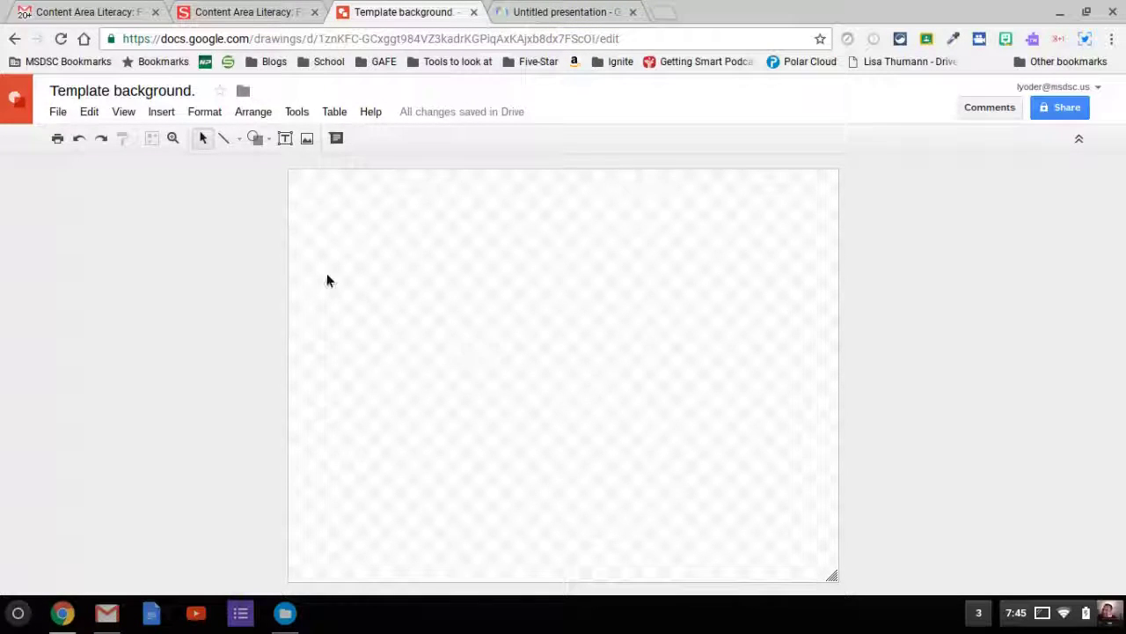
# Step: Change the drawing's page setup from Standard 4:3 to Widescreen 16:9
pyautogui.click(61, 114)
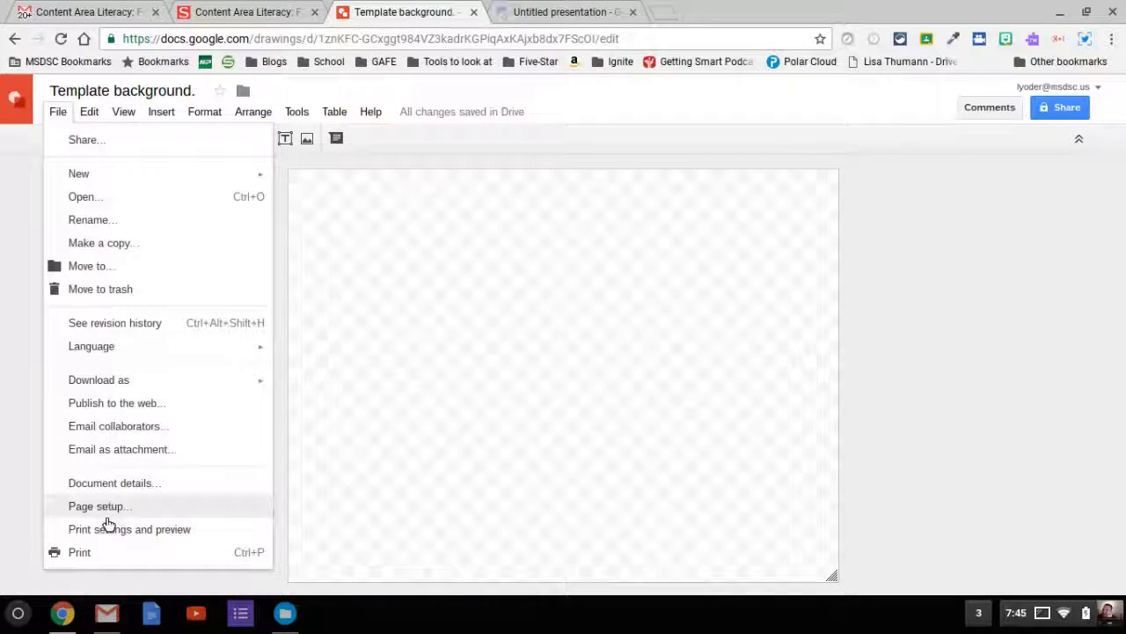
pyautogui.click(101, 507)
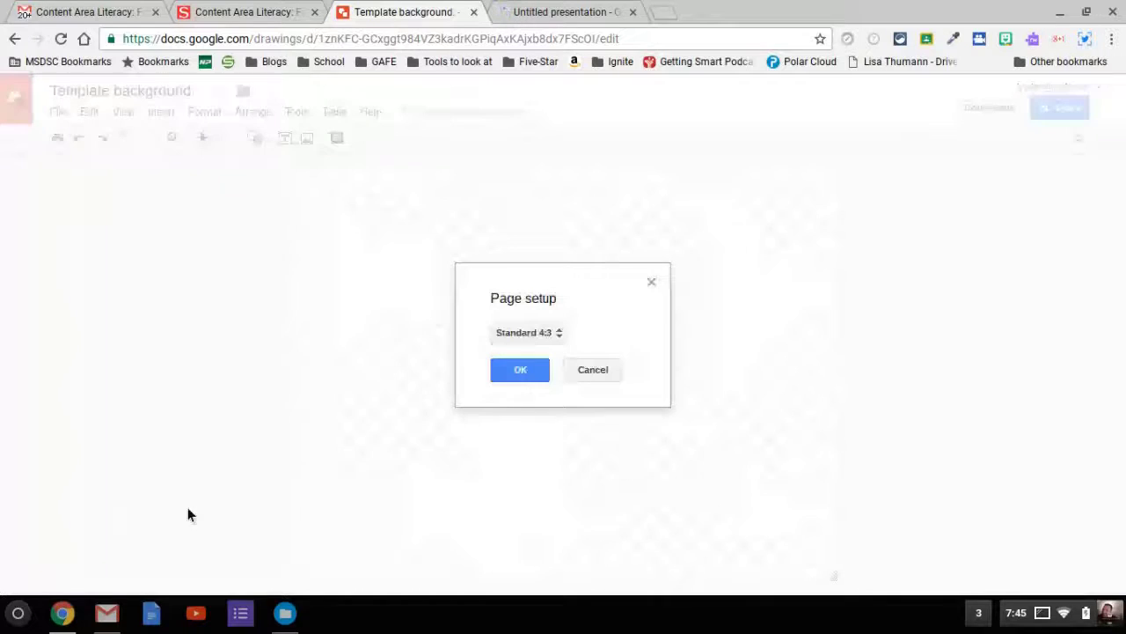
pyautogui.click(536, 343)
pyautogui.click(596, 361)
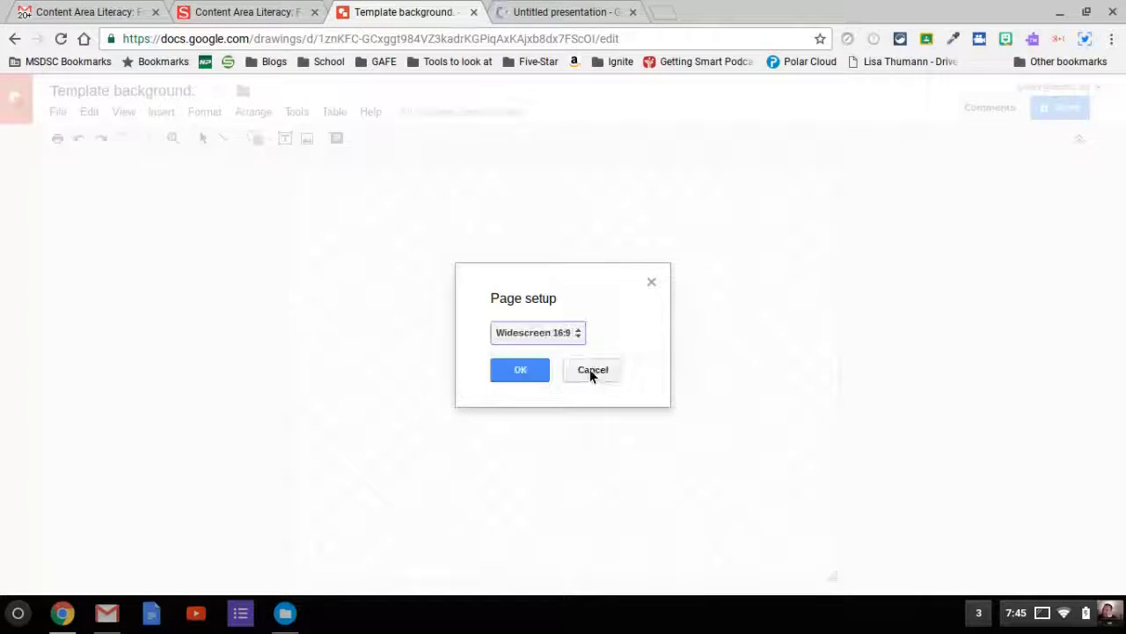
pyautogui.click(532, 372)
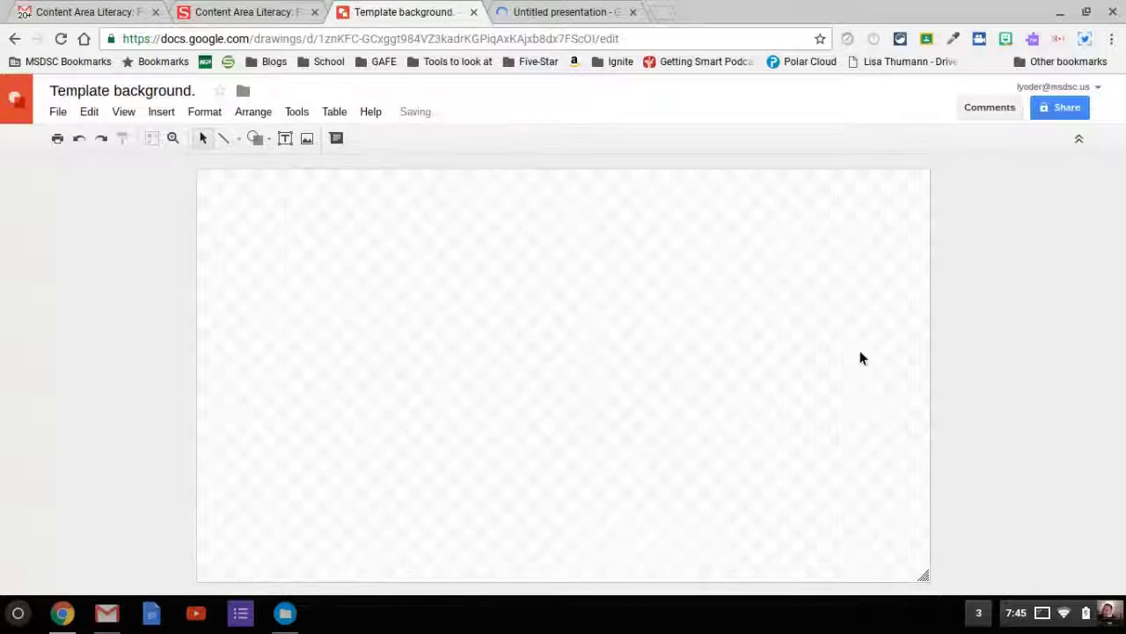
# Step: Give the drawing canvas a solid white background
pyautogui.rightClick(356, 235)
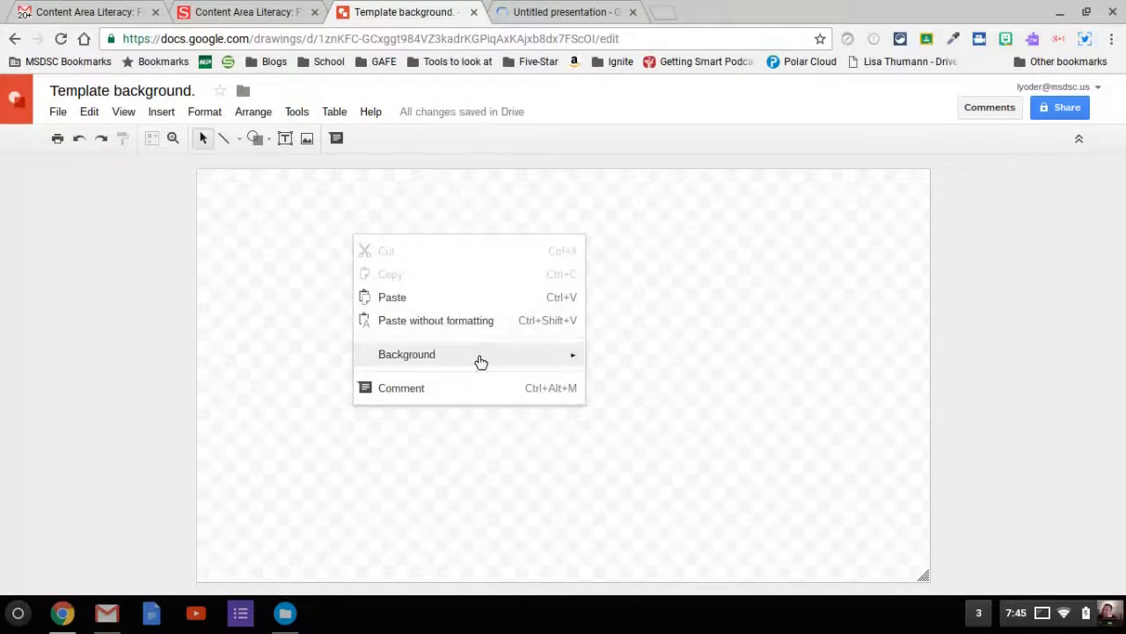
pyautogui.moveTo(481, 359)
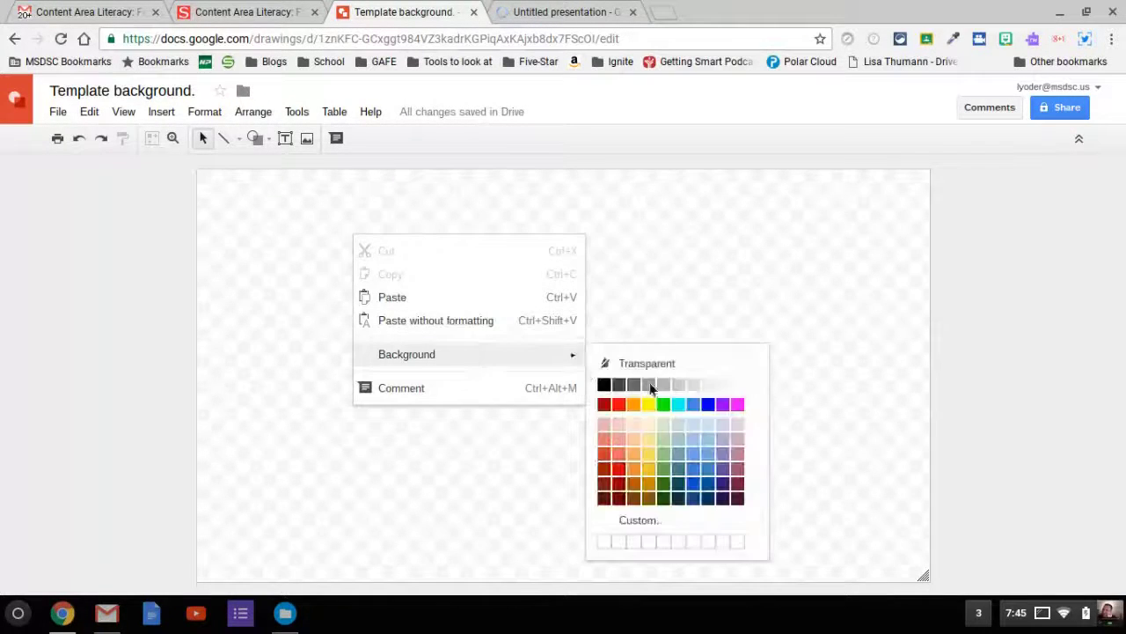
pyautogui.click(741, 388)
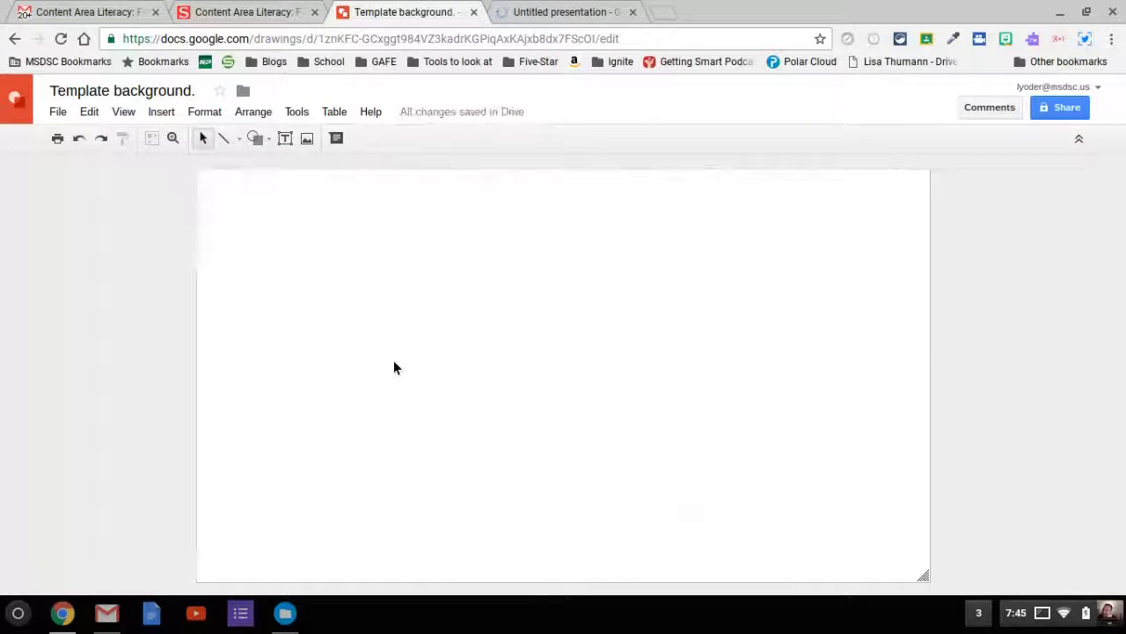
pyautogui.click(255, 138)
# Step: Draw a rectangle across the top-left of the page and Ctrl-drag a copy to its right
pyautogui.moveTo(202, 178); pyautogui.dragTo(571, 376)
pyautogui.press('ctrl')
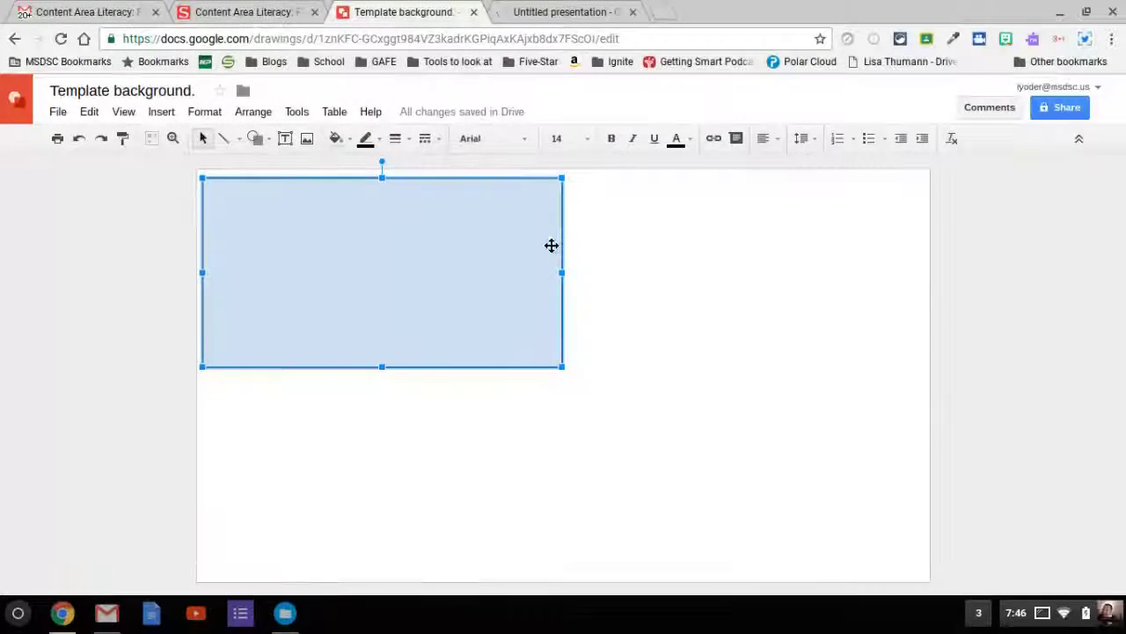
pyautogui.moveTo(552, 246); pyautogui.dragTo(881, 242)
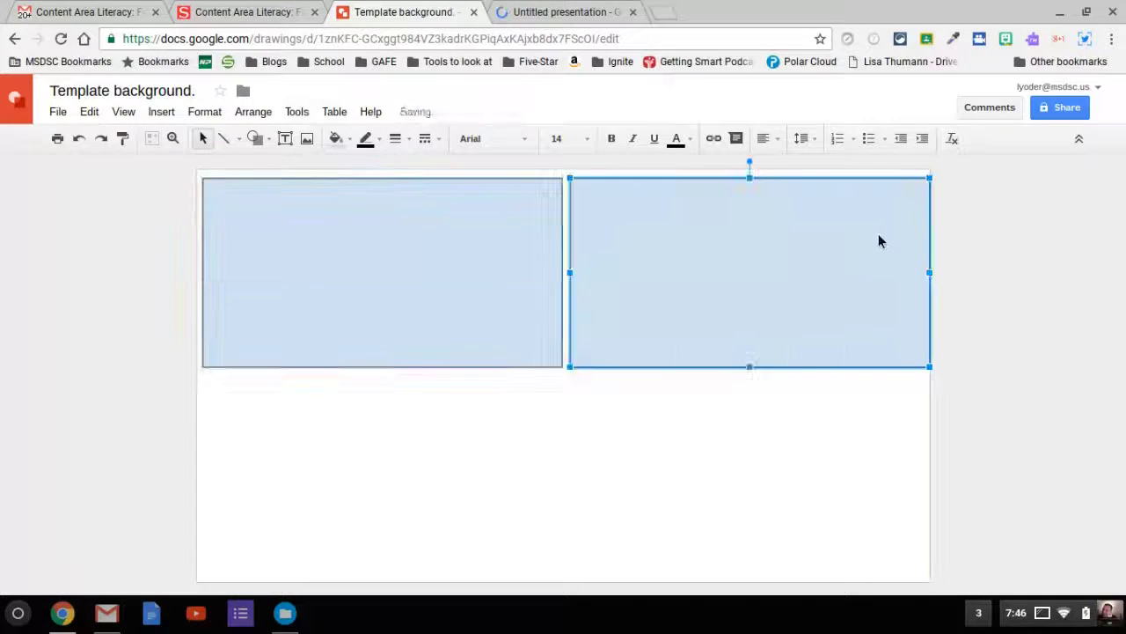
pyautogui.click(1020, 277)
# Step: Nudge the two top rectangles with the arrow keys so they line up evenly
pyautogui.click(499, 272)
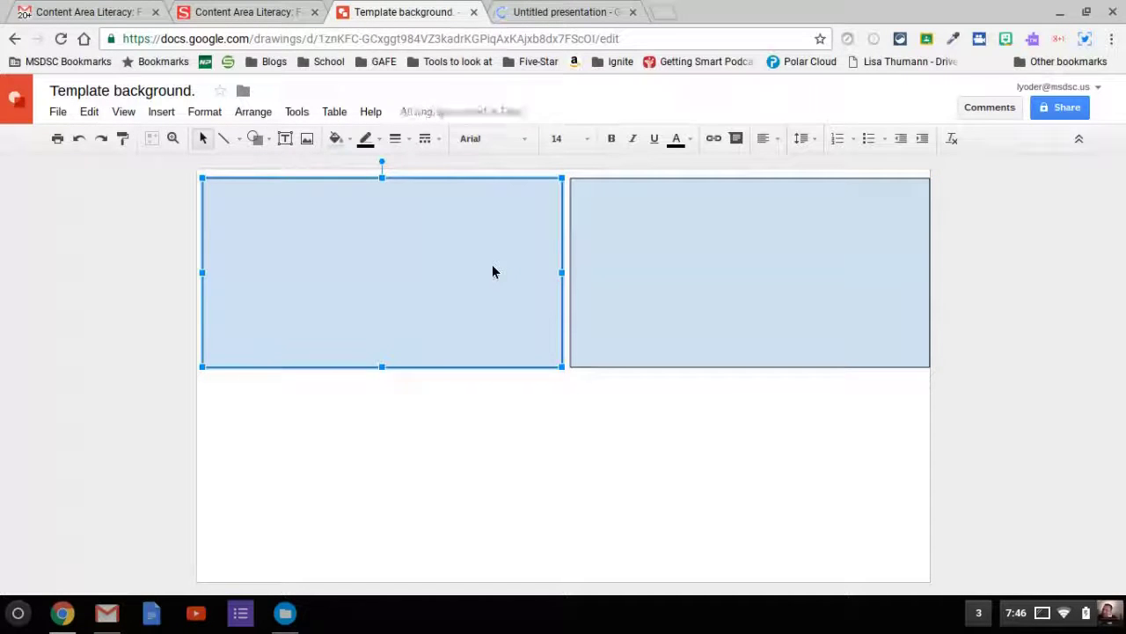
pyautogui.press('Left')
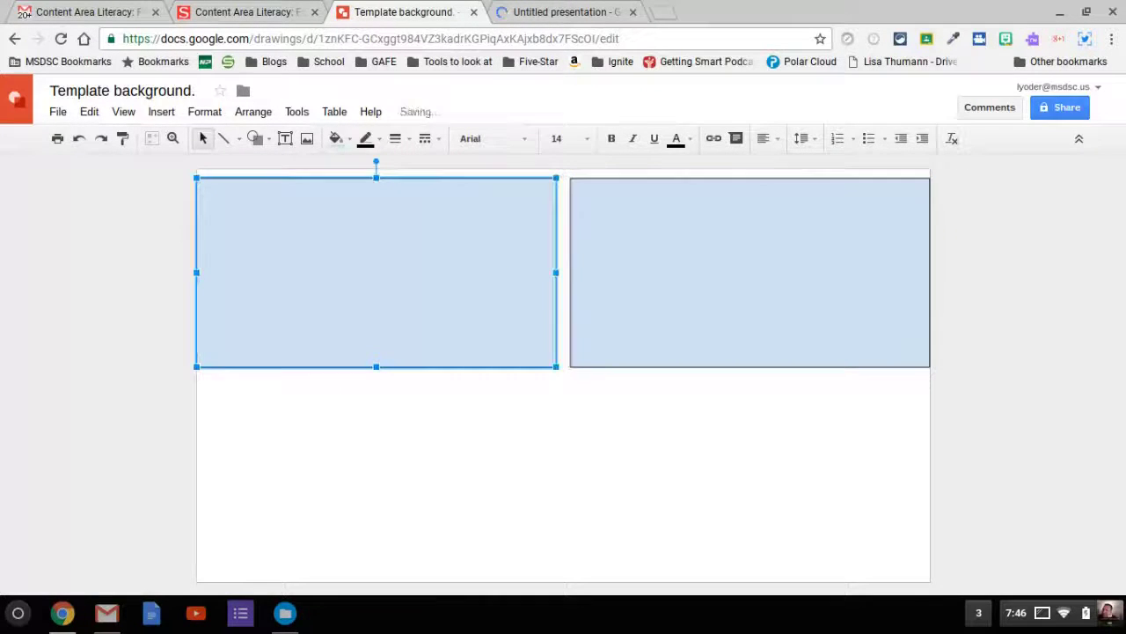
pyautogui.press('Right')
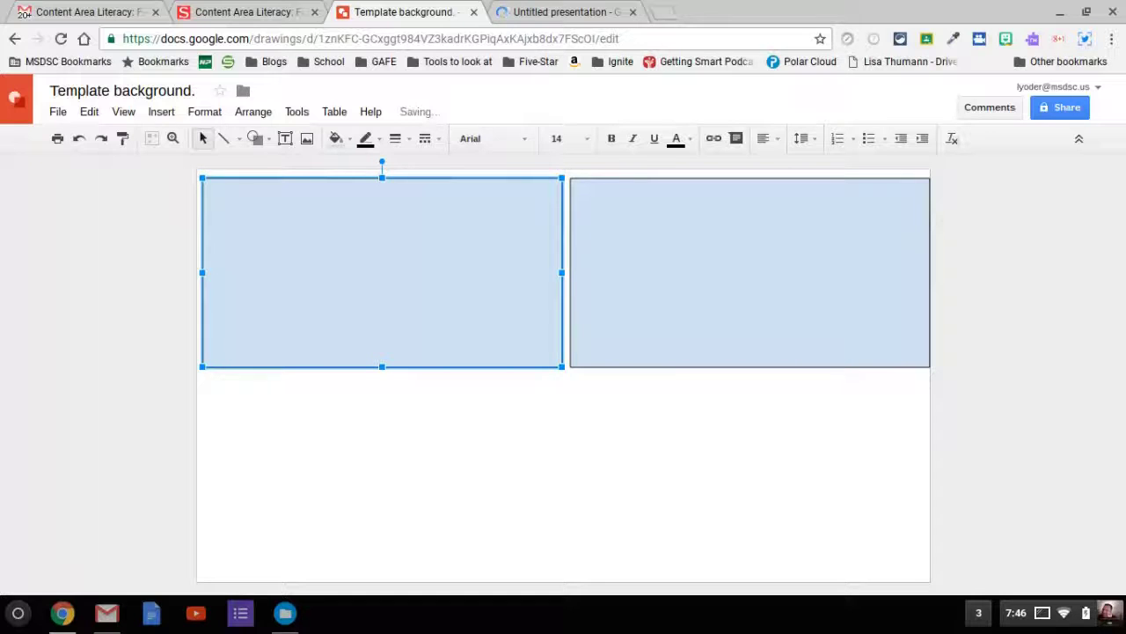
pyautogui.hotkey('shift', 'Left')
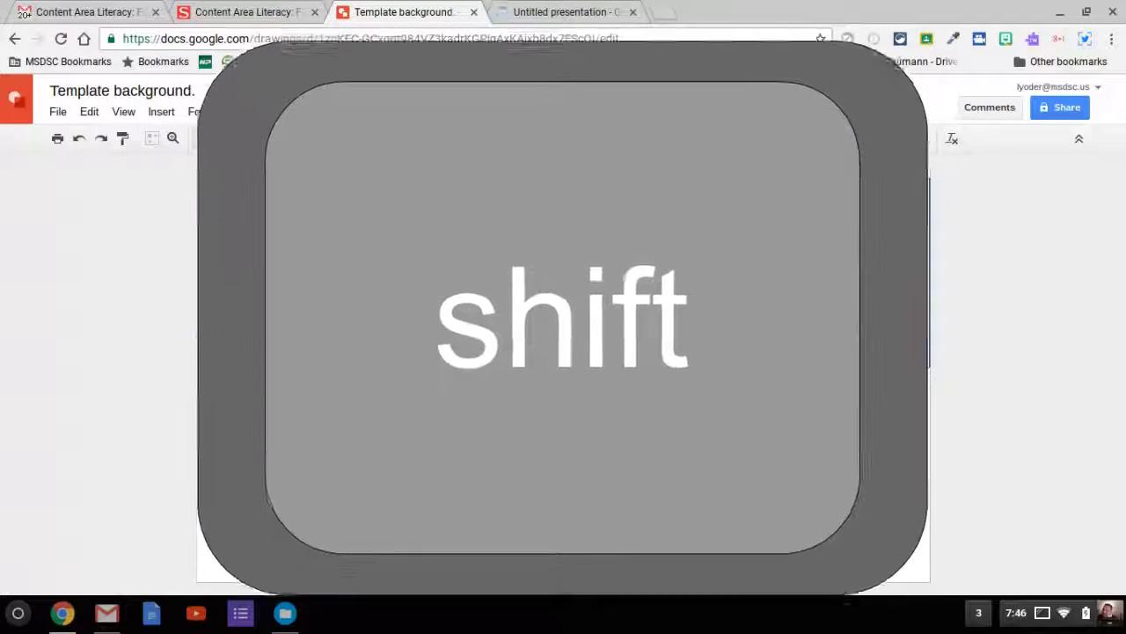
pyautogui.click(655, 282)
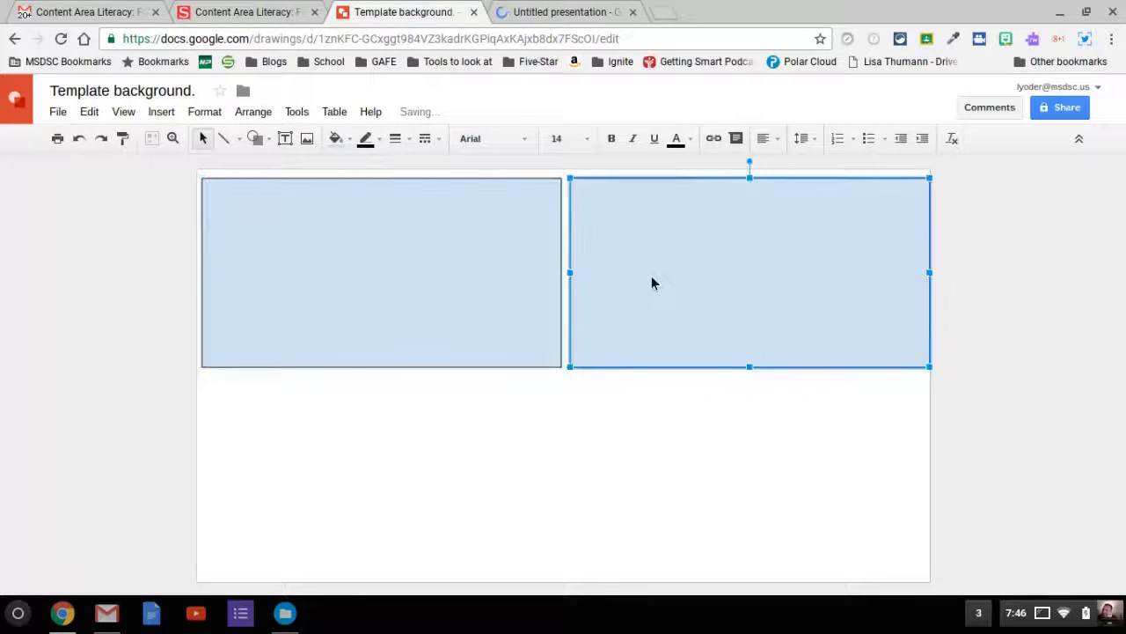
pyautogui.press('Left')
pyautogui.press('Left')
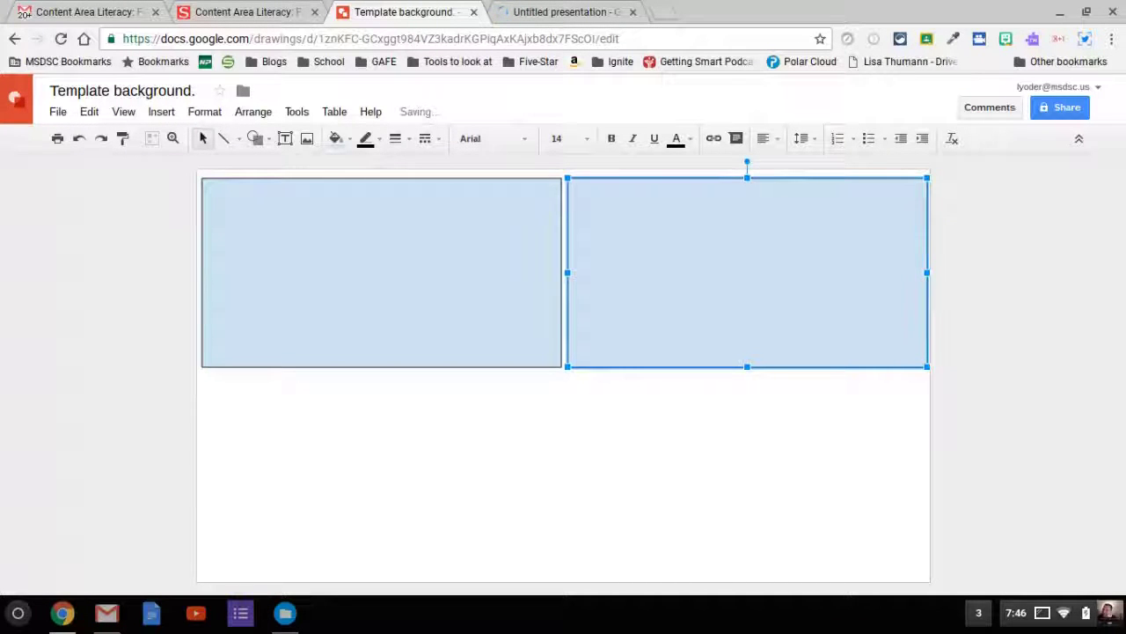
pyautogui.press('Left')
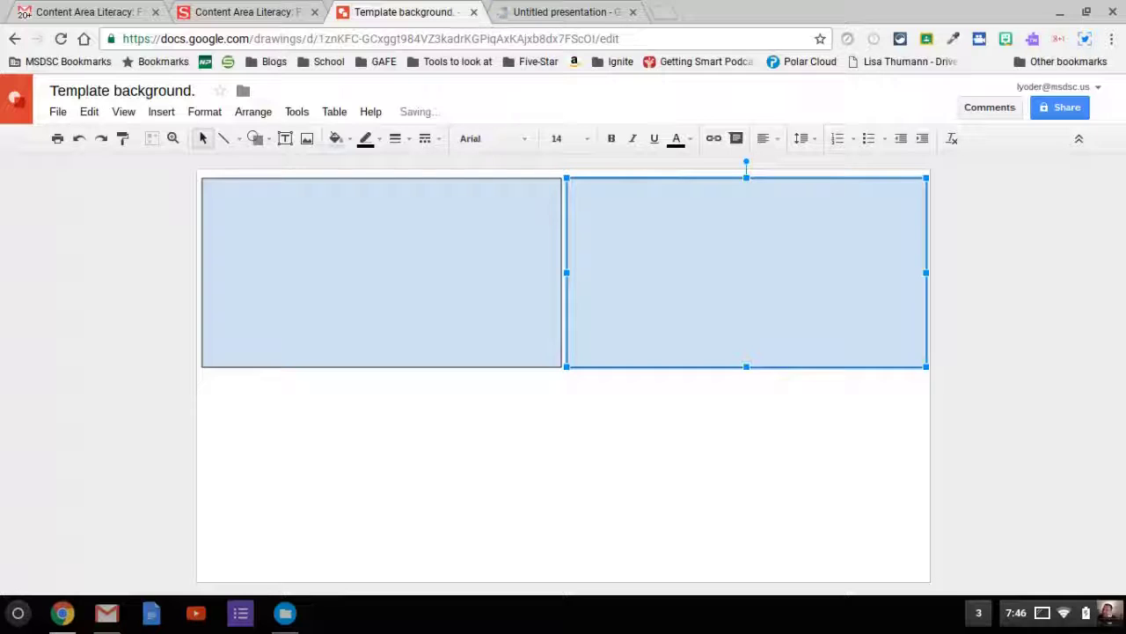
pyautogui.click(978, 378)
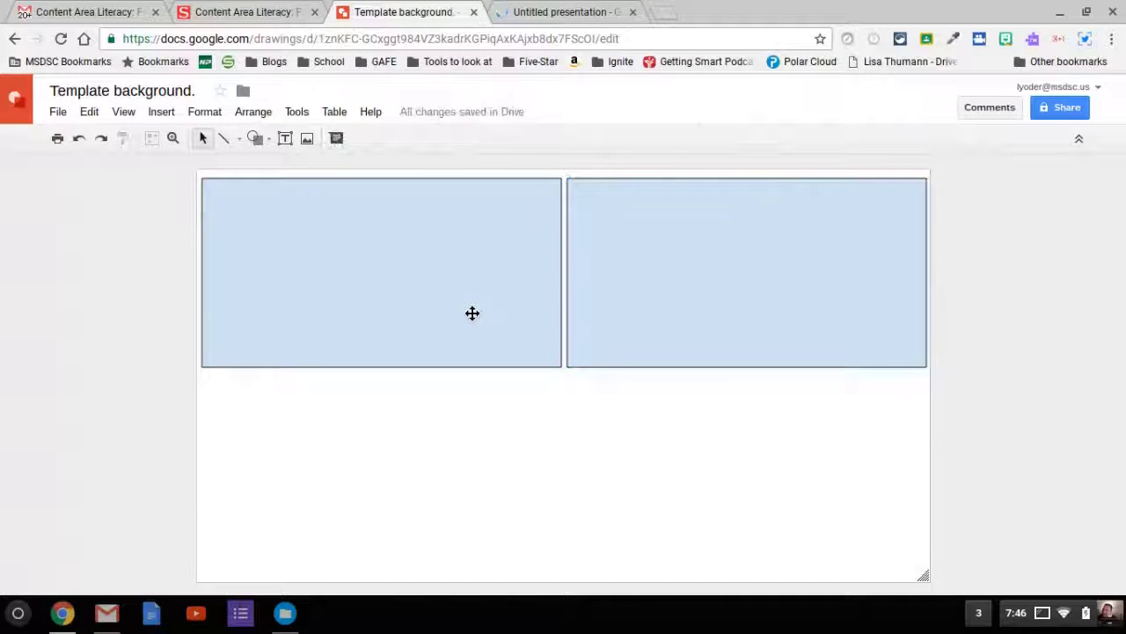
# Step: Copy the top rectangles down into the bottom-left and bottom-right quadrants
pyautogui.click(471, 313)
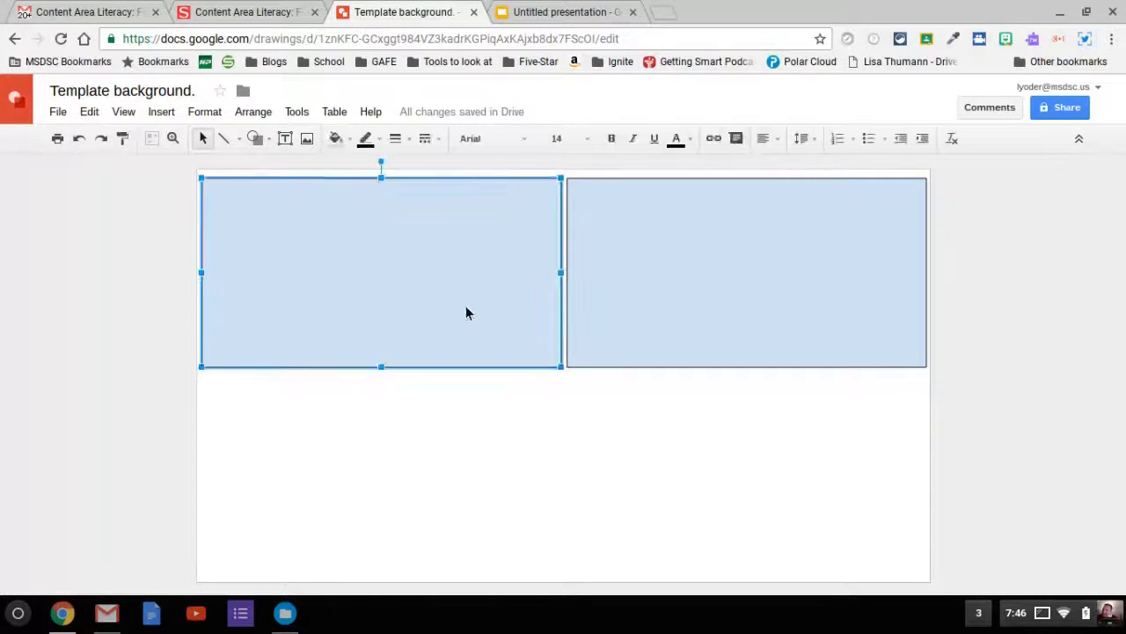
pyautogui.moveTo(467, 313); pyautogui.dragTo(463, 514)
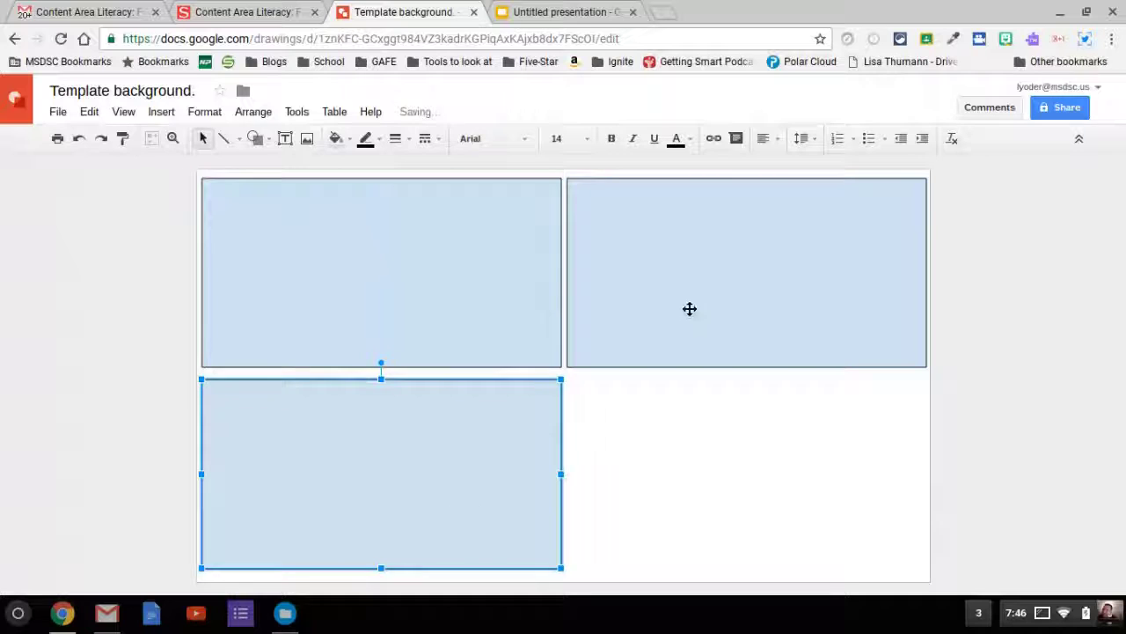
pyautogui.moveTo(689, 308); pyautogui.dragTo(685, 505)
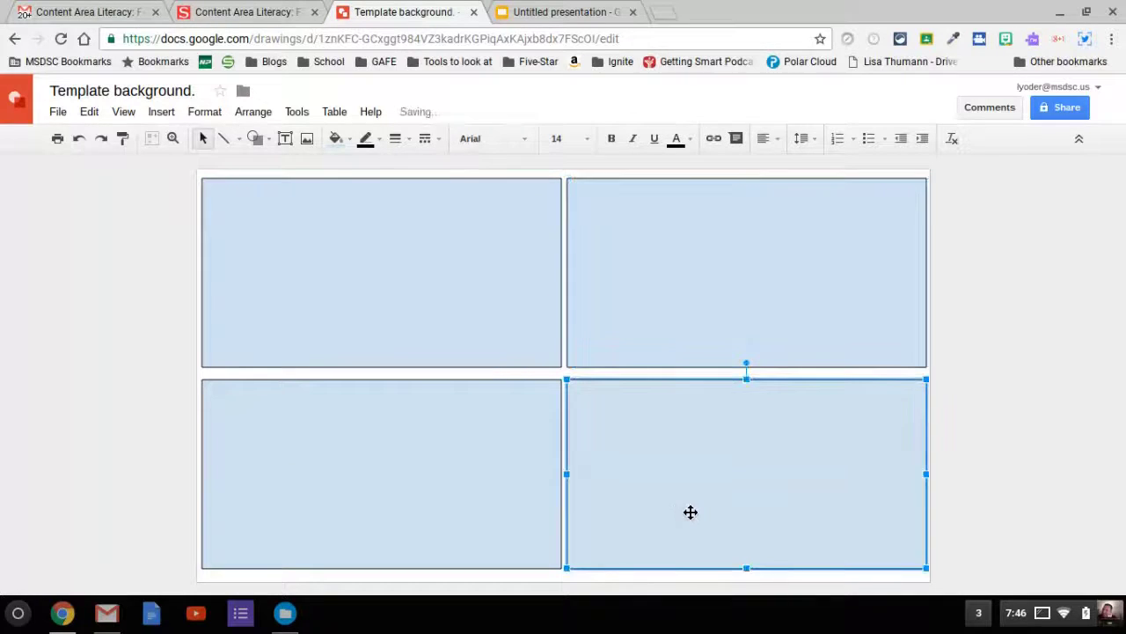
pyautogui.click(666, 294)
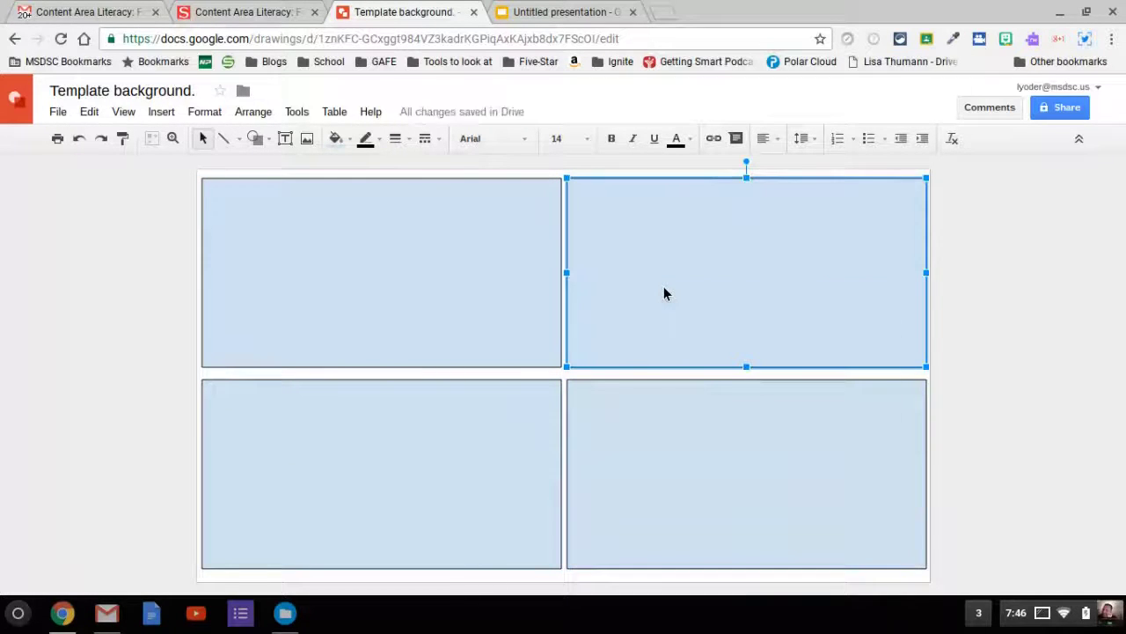
# Step: Fill the top-right rectangle light yellow
pyautogui.rightClick(665, 292)
pyautogui.click(661, 210)
pyautogui.click(340, 140)
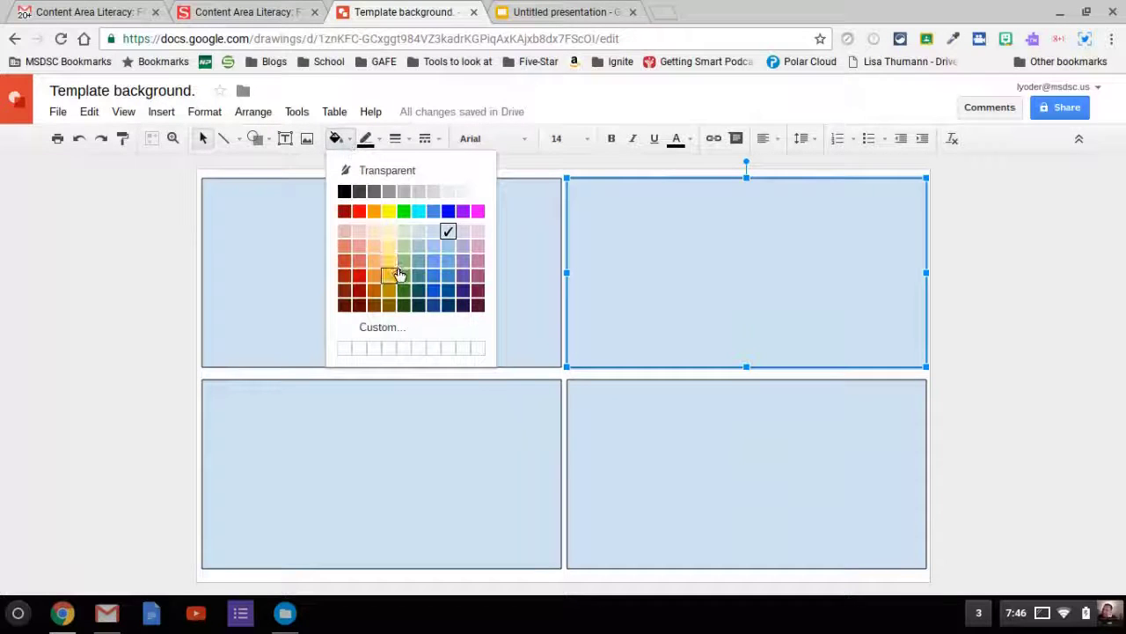
pyautogui.click(392, 264)
# Step: Set the font of all four rectangles to Roboto, size 18
pyautogui.click(390, 222)
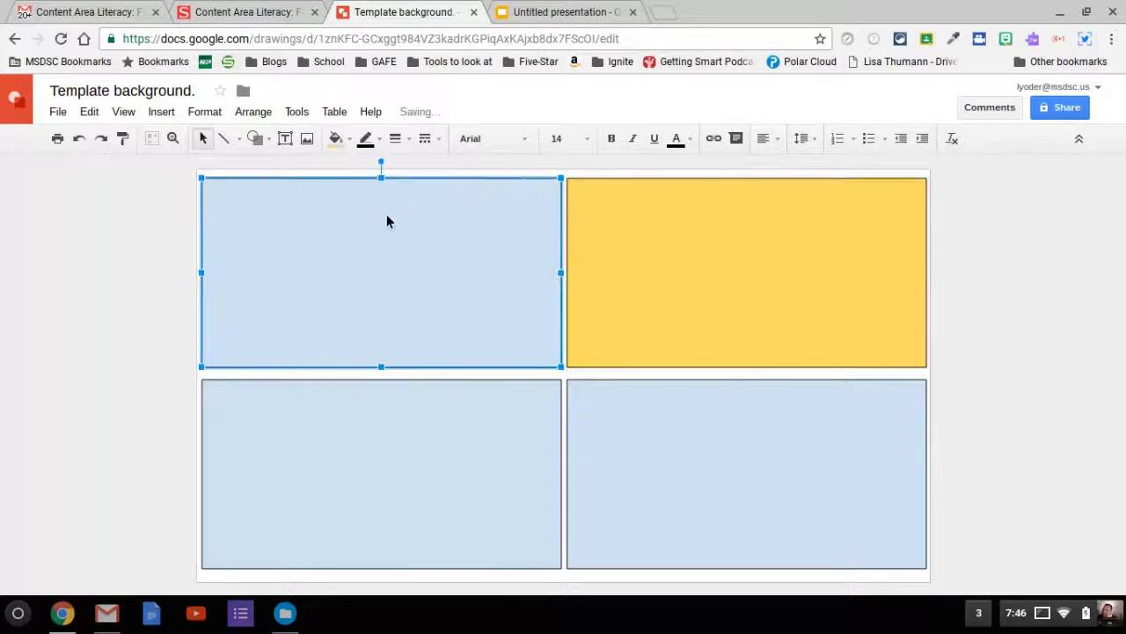
pyautogui.keyDown('shift'); pyautogui.click(599, 253); pyautogui.keyUp('shift')
pyautogui.keyDown('shift'); pyautogui.click(676, 444); pyautogui.keyUp('shift')
pyautogui.keyDown('shift'); pyautogui.click(528, 427); pyautogui.keyUp('shift')
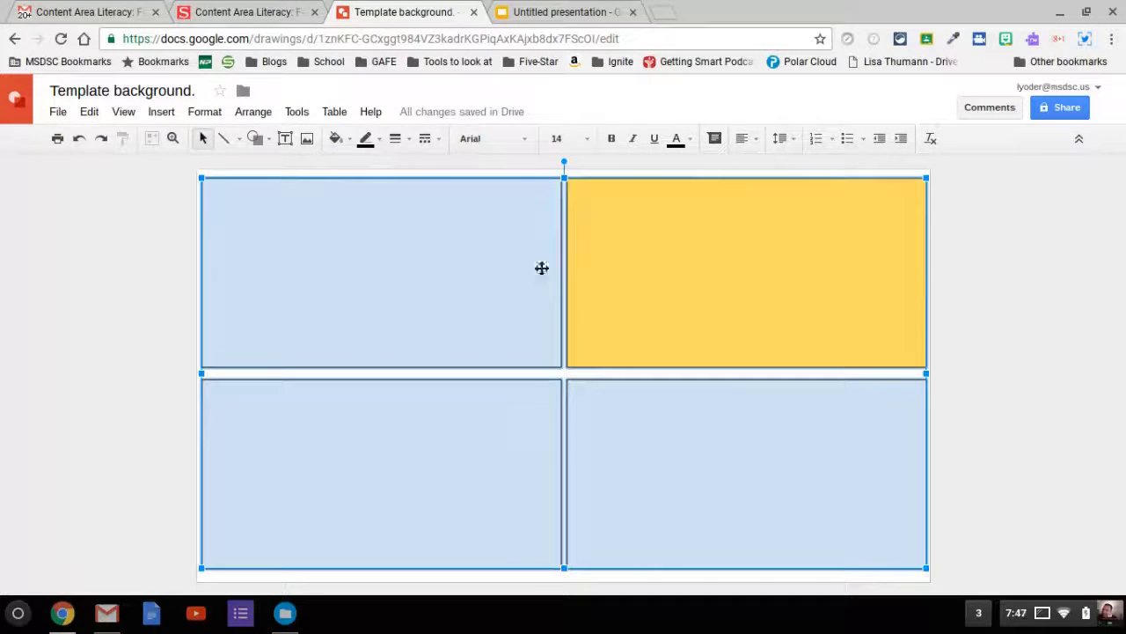
pyautogui.click(503, 143)
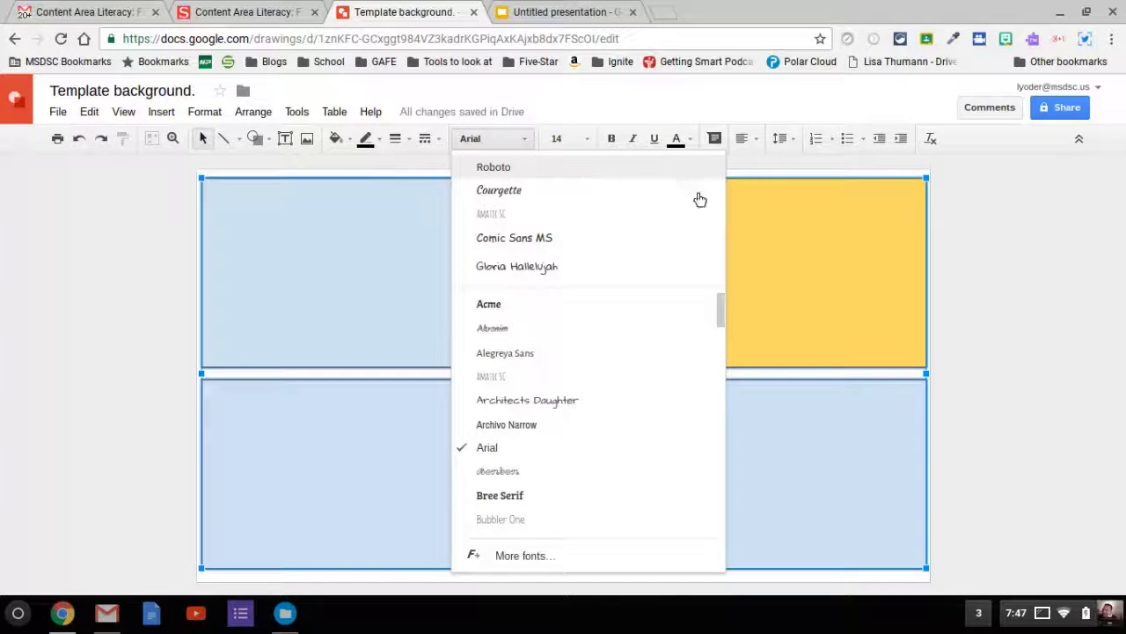
pyautogui.click(567, 169)
pyautogui.click(585, 140)
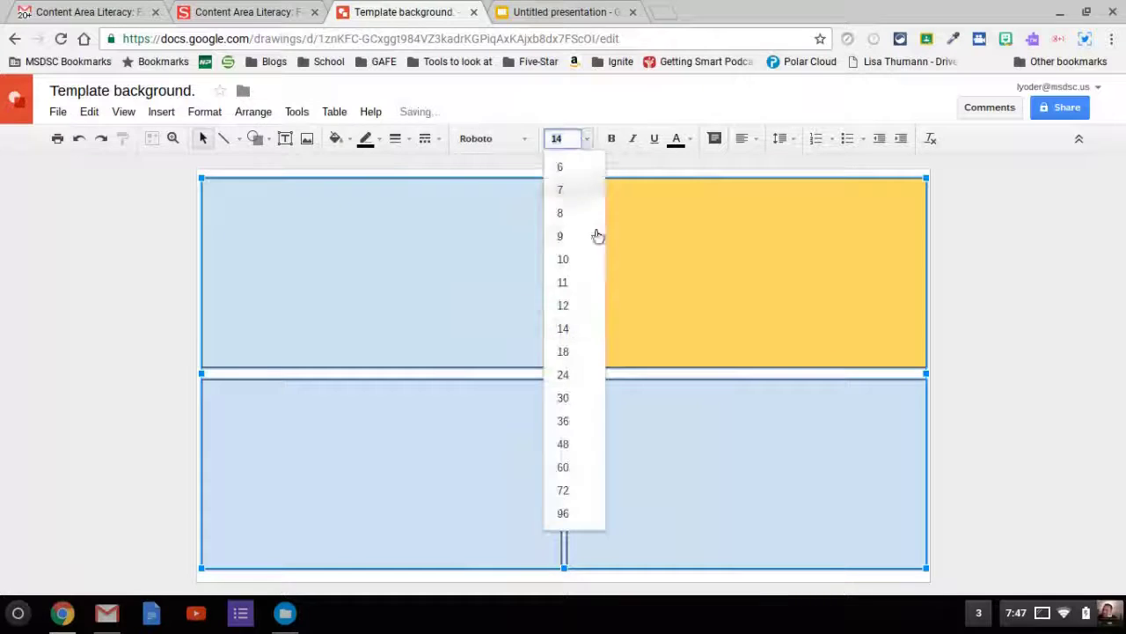
pyautogui.click(593, 351)
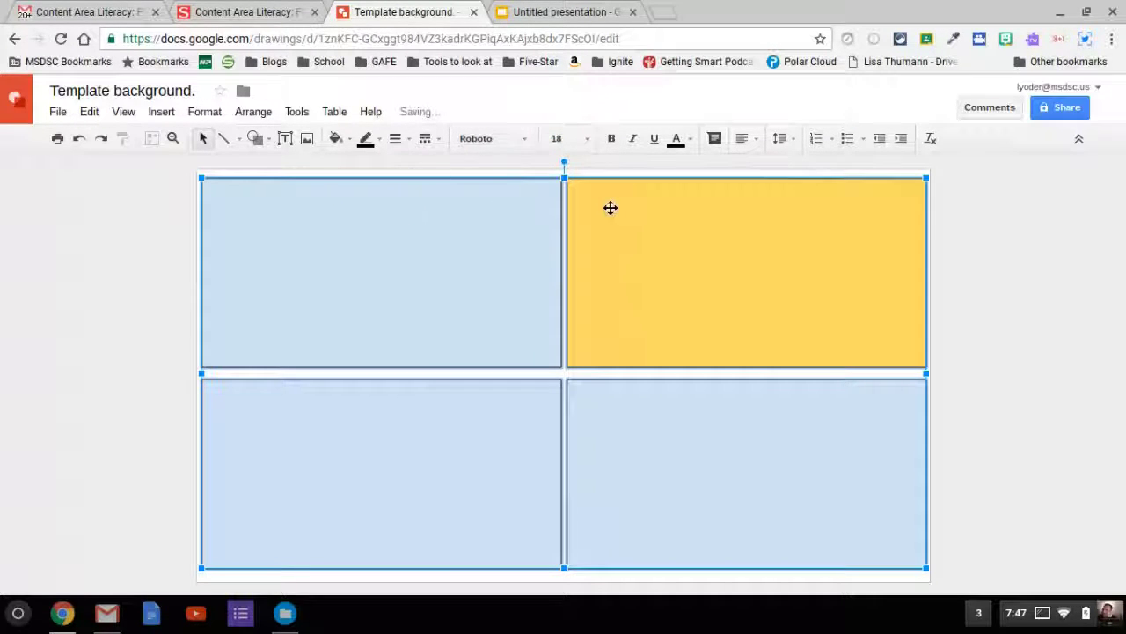
# Step: Center the text in the top-left and bottom-left rectangles
pyautogui.click(119, 328)
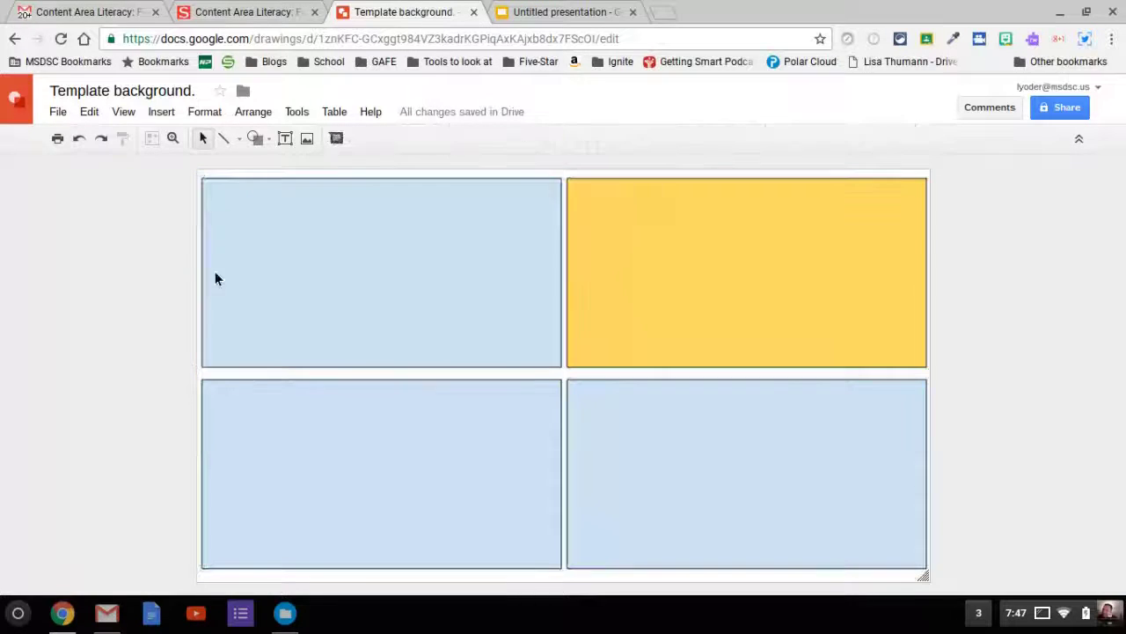
pyautogui.click(284, 256)
pyautogui.keyDown('shift'); pyautogui.click(322, 437); pyautogui.keyUp('shift')
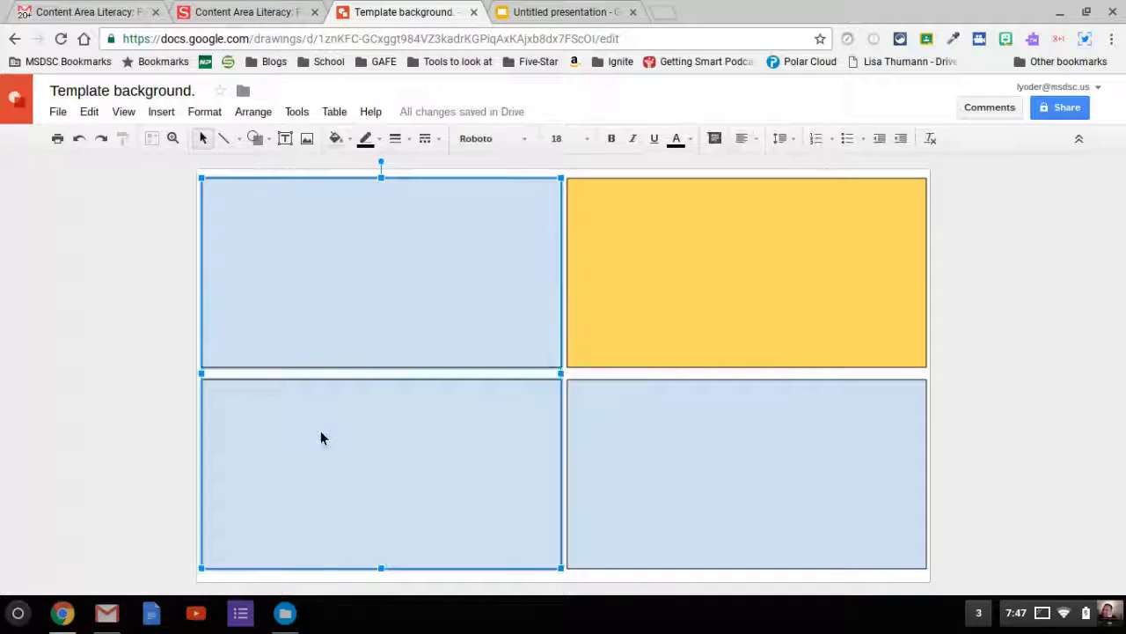
pyautogui.click(744, 138)
pyautogui.click(767, 176)
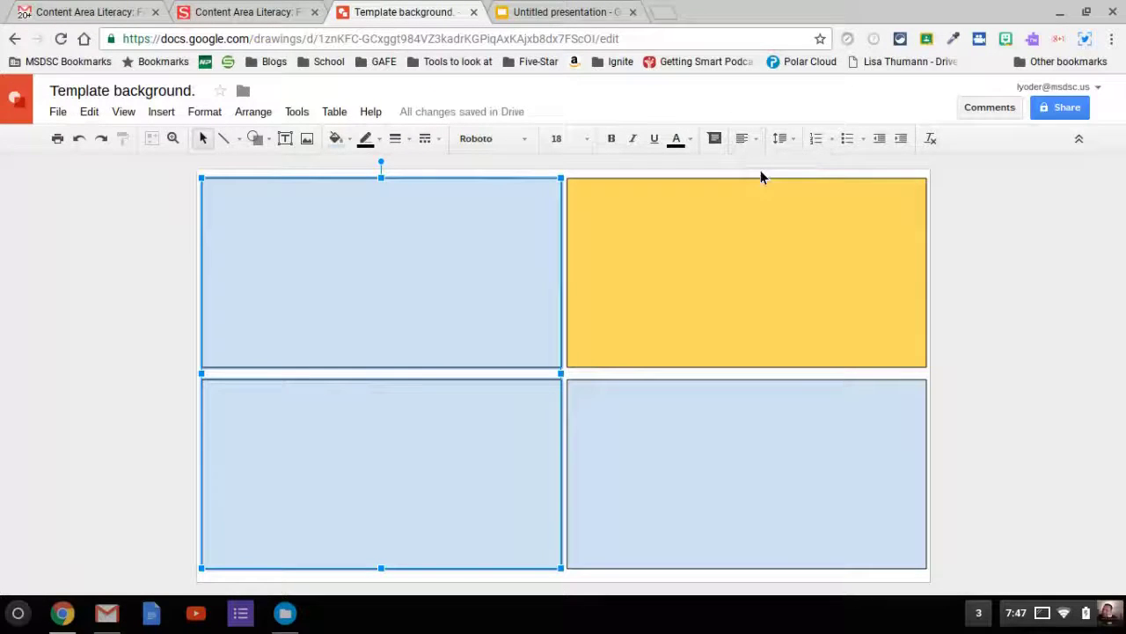
pyautogui.click(1035, 319)
# Step: Center the text in the yellow and bottom-right rectangles
pyautogui.click(879, 267)
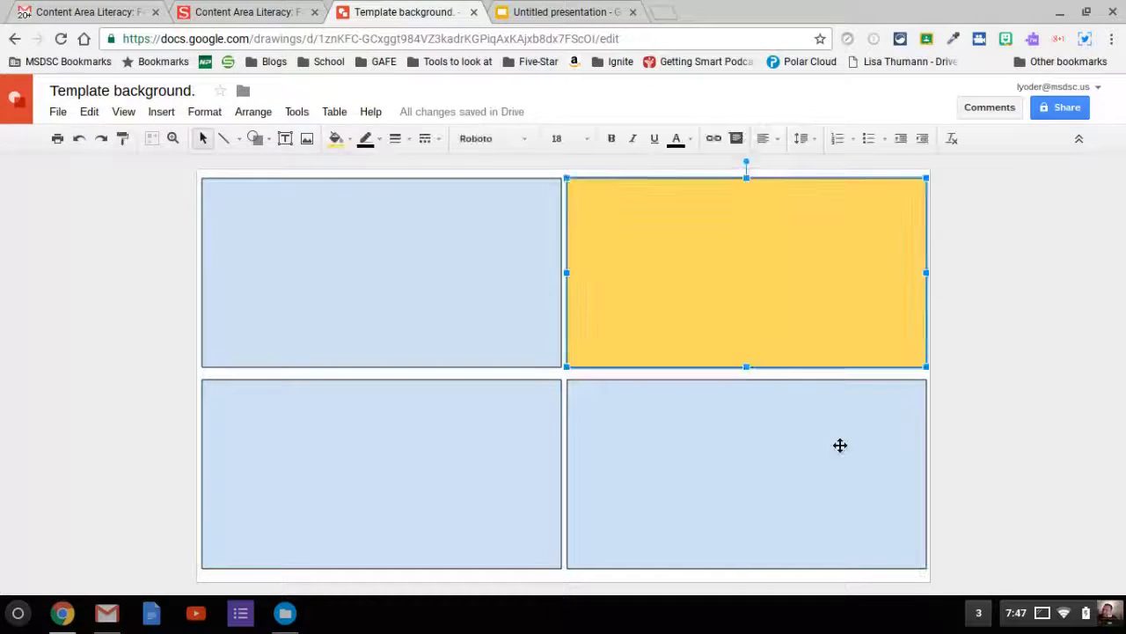
pyautogui.keyDown('shift'); pyautogui.click(827, 425); pyautogui.keyUp('shift')
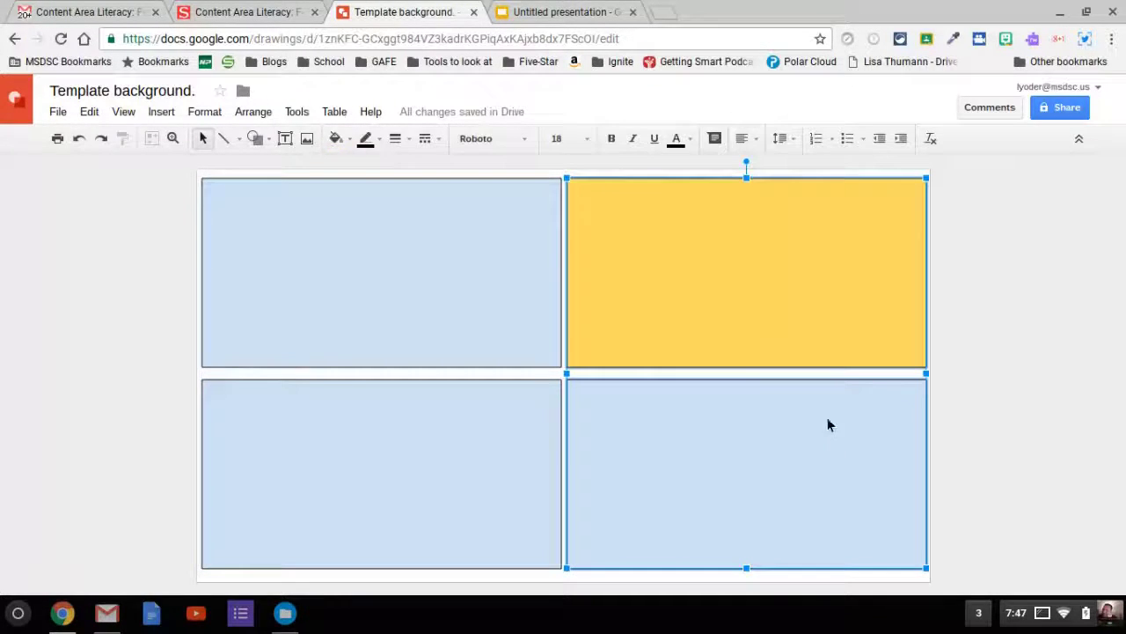
pyautogui.click(755, 143)
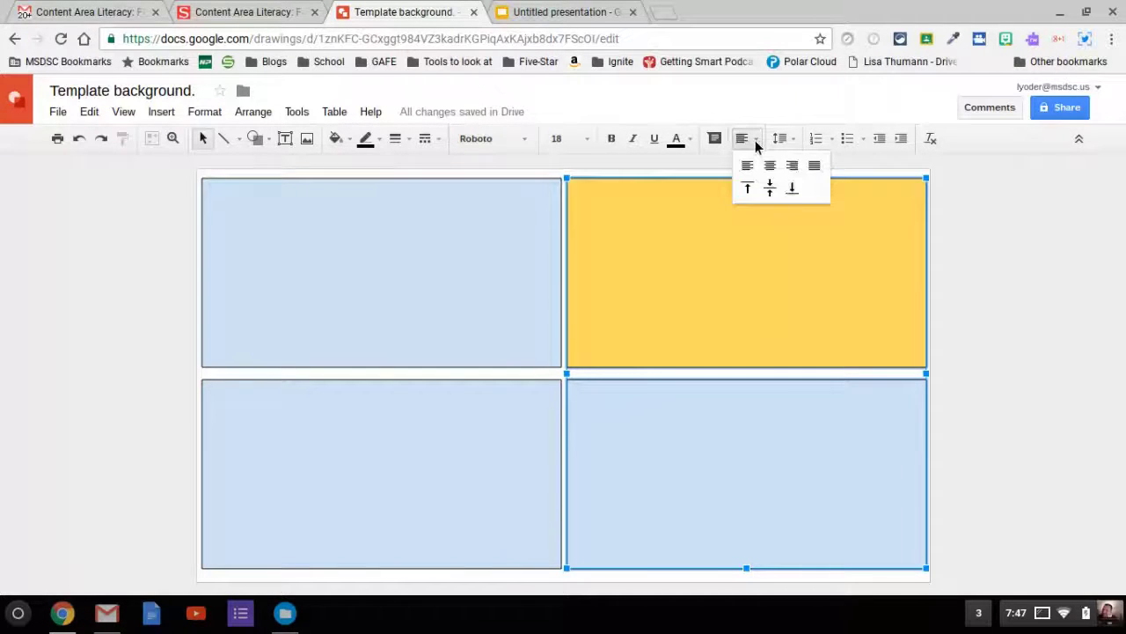
pyautogui.click(811, 167)
pyautogui.click(984, 257)
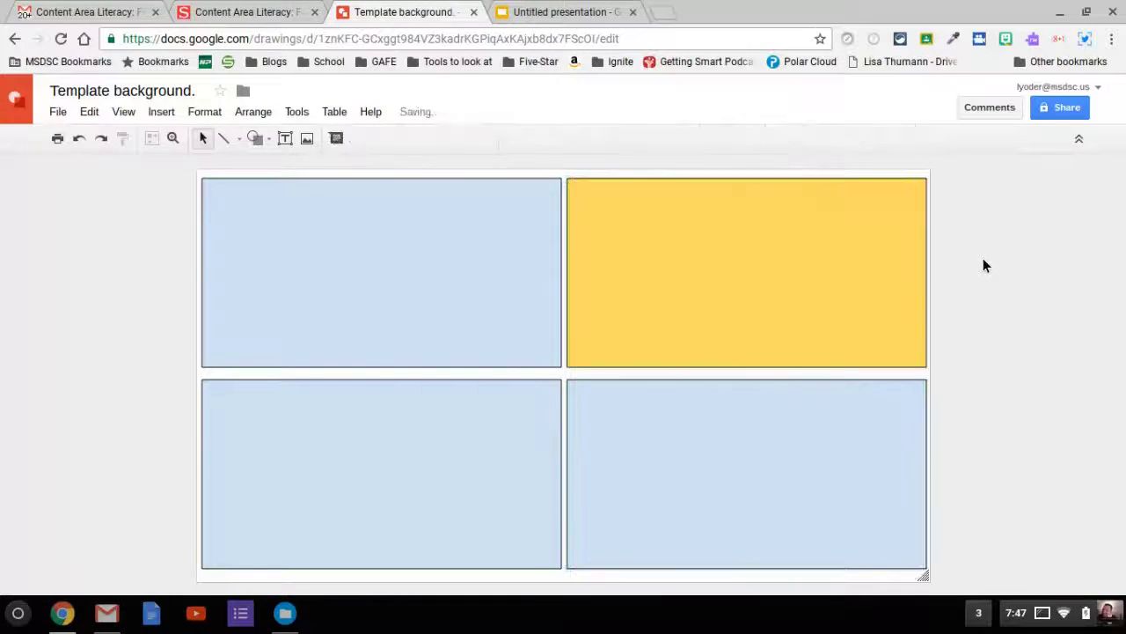
pyautogui.click(442, 224)
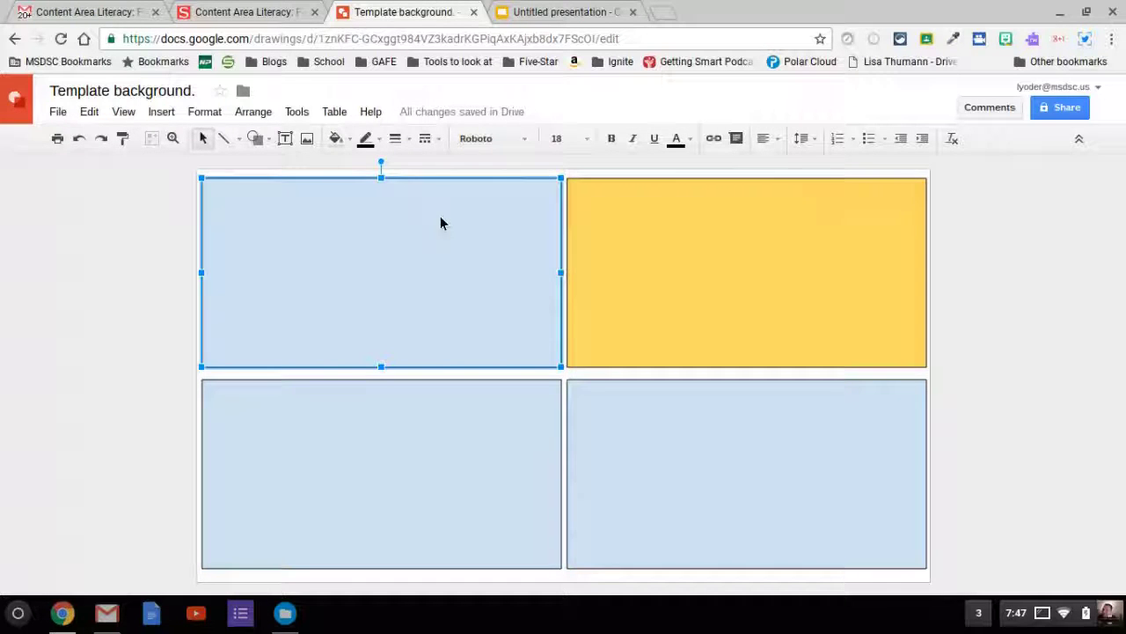
pyautogui.click(250, 12)
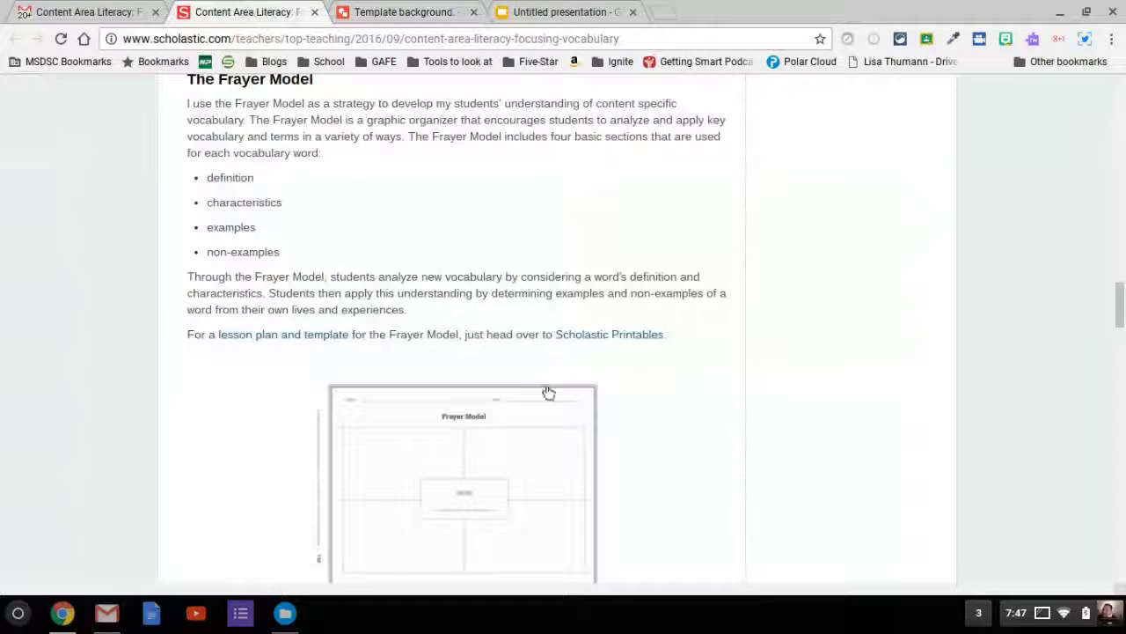
pyautogui.scroll(-5, 548, 393)
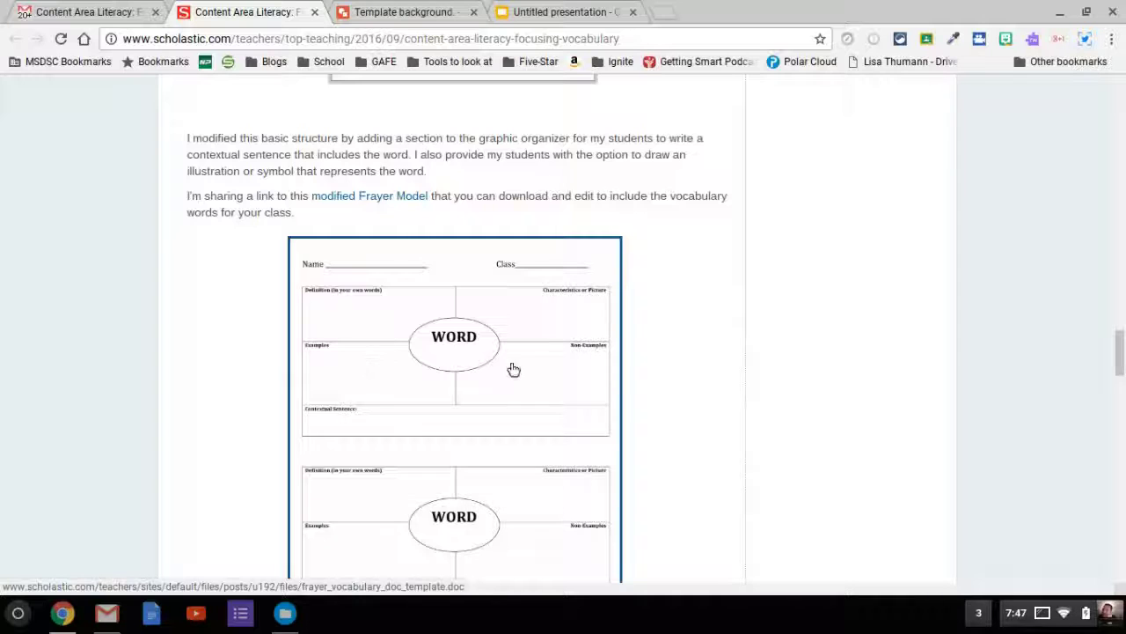
pyautogui.scroll(3, 519, 354)
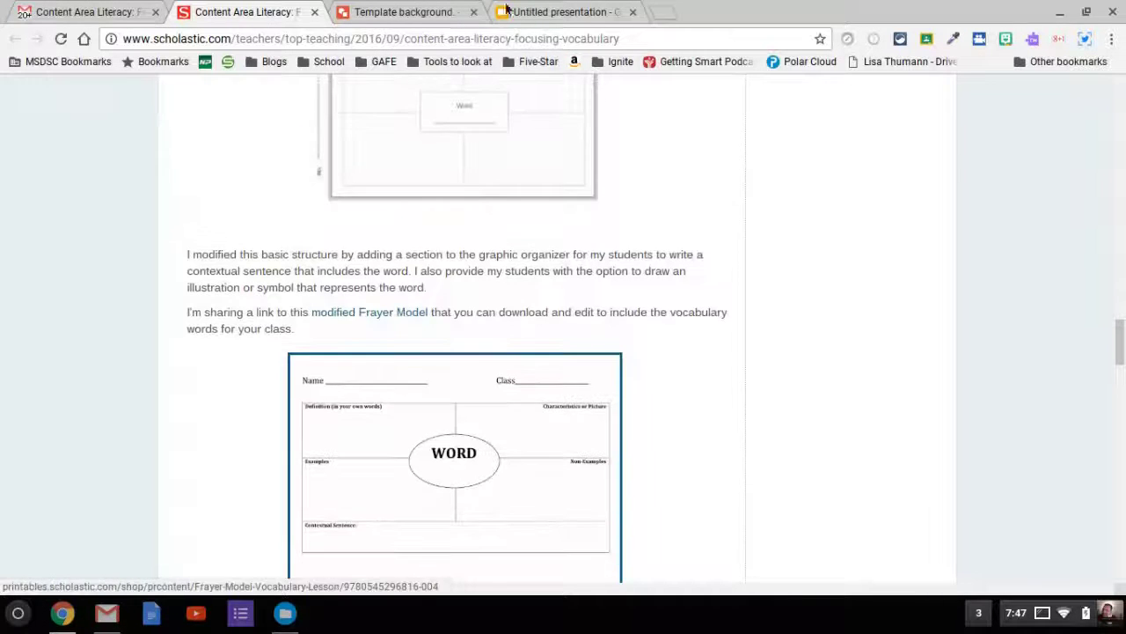
pyautogui.click(468, 14)
pyautogui.click(541, 14)
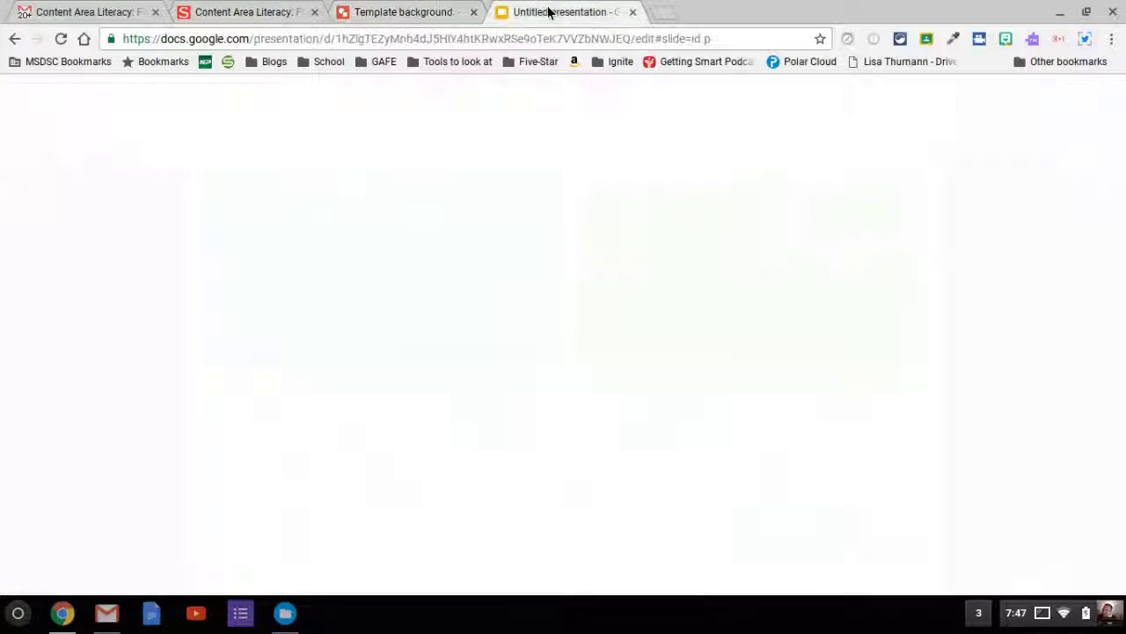
# Step: Add a central oval containing the text 'Word:' aligned to the top
pyautogui.click(434, 17)
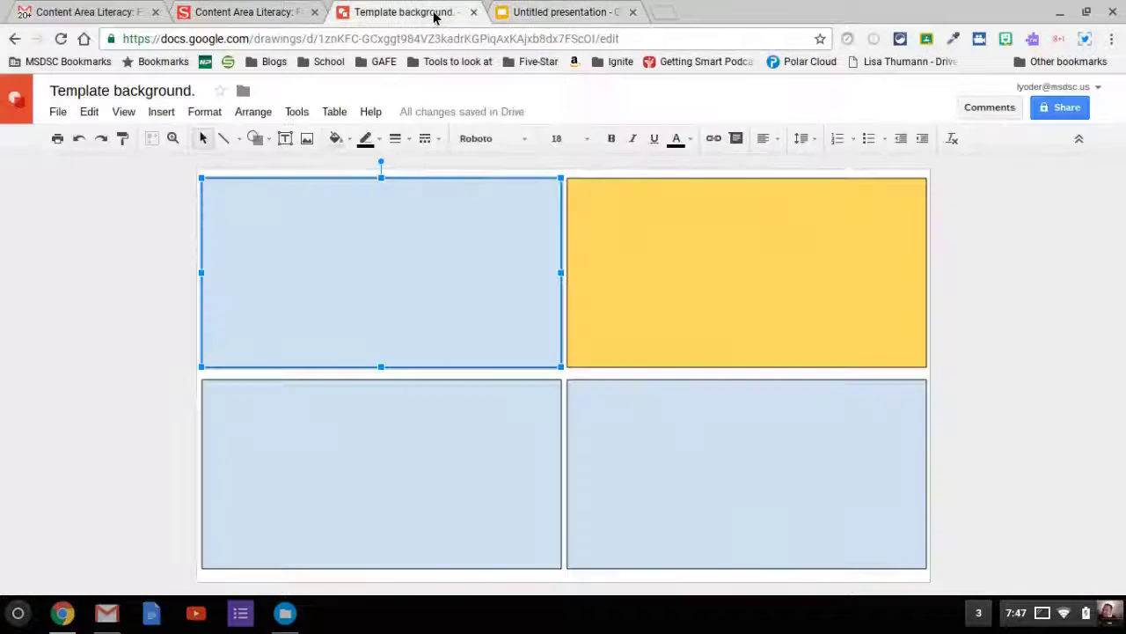
pyautogui.click(1005, 368)
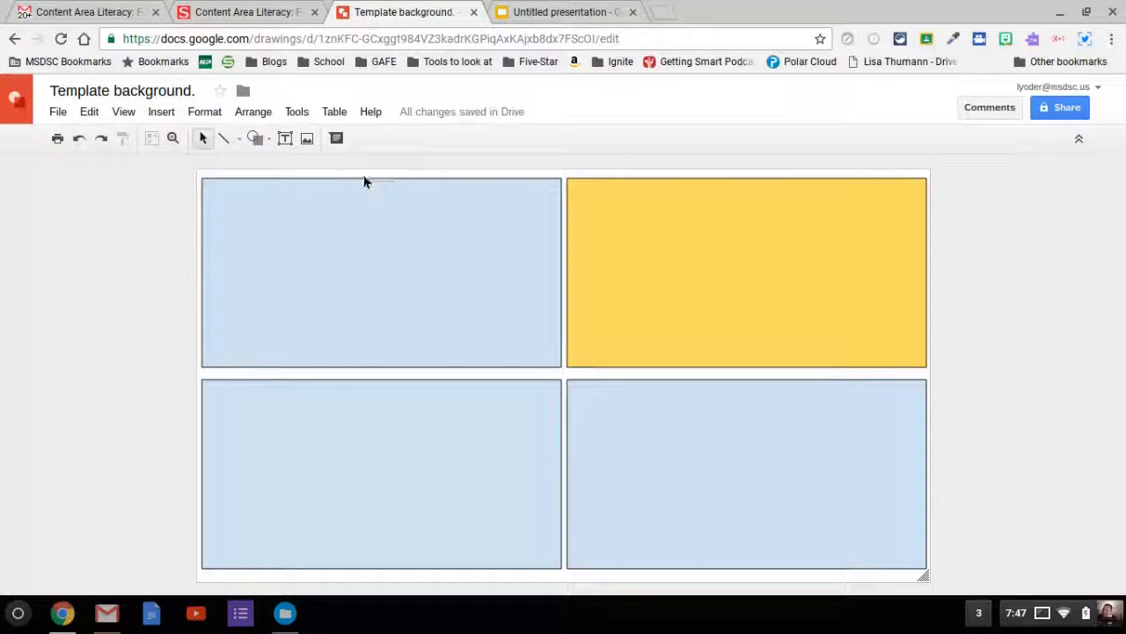
pyautogui.click(268, 138)
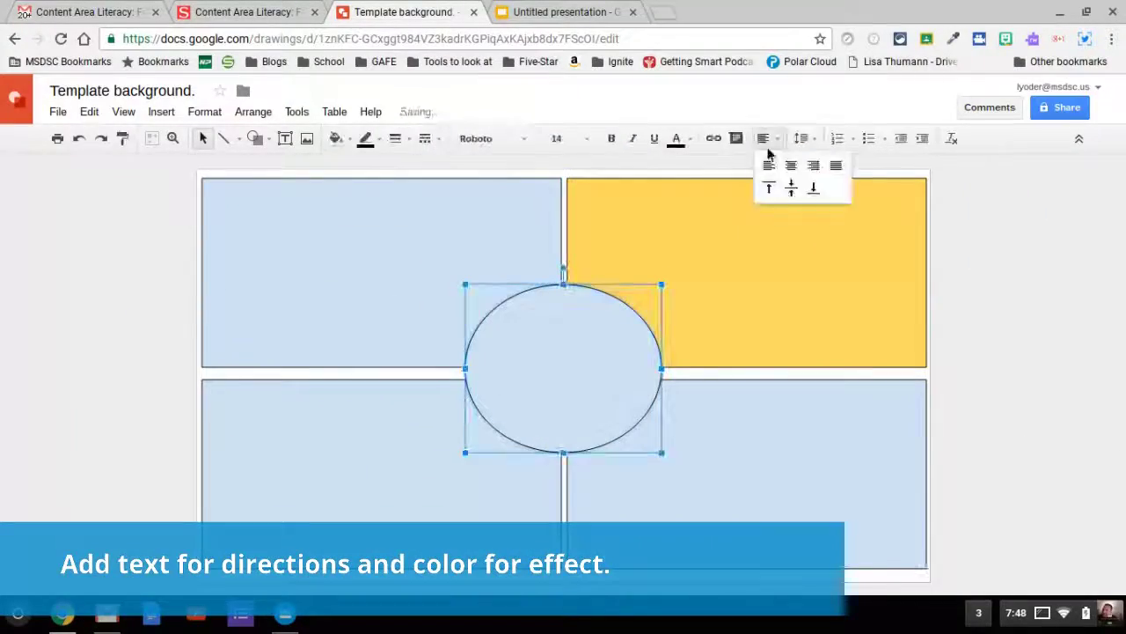
pyautogui.click(767, 188)
pyautogui.write('Word:')
# Step: Recolour the quadrants: top-left pink, bottom-left peach, bottom-right lavender
pyautogui.click(264, 264)
pyautogui.click(335, 138)
pyautogui.click(359, 231)
pyautogui.click(264, 440)
pyautogui.click(335, 138)
pyautogui.click(374, 230)
pyautogui.click(748, 475)
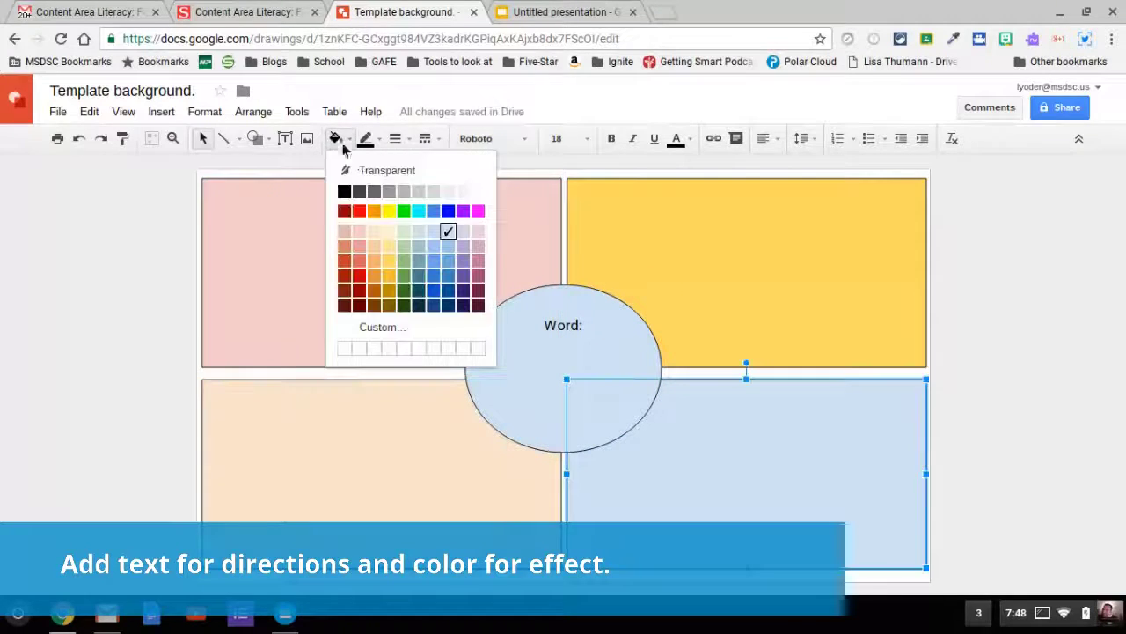
pyautogui.click(463, 230)
pyautogui.hotkey('ctrl', 'a')
pyautogui.click(749, 138)
# Step: Top-align all text and head quadrants 'Definition (in your own', '(Picture or illustration)', 'Examples', 'Non-examples'
pyautogui.click(749, 188)
pyautogui.click(289, 206)
pyautogui.write('Definition (in your own')
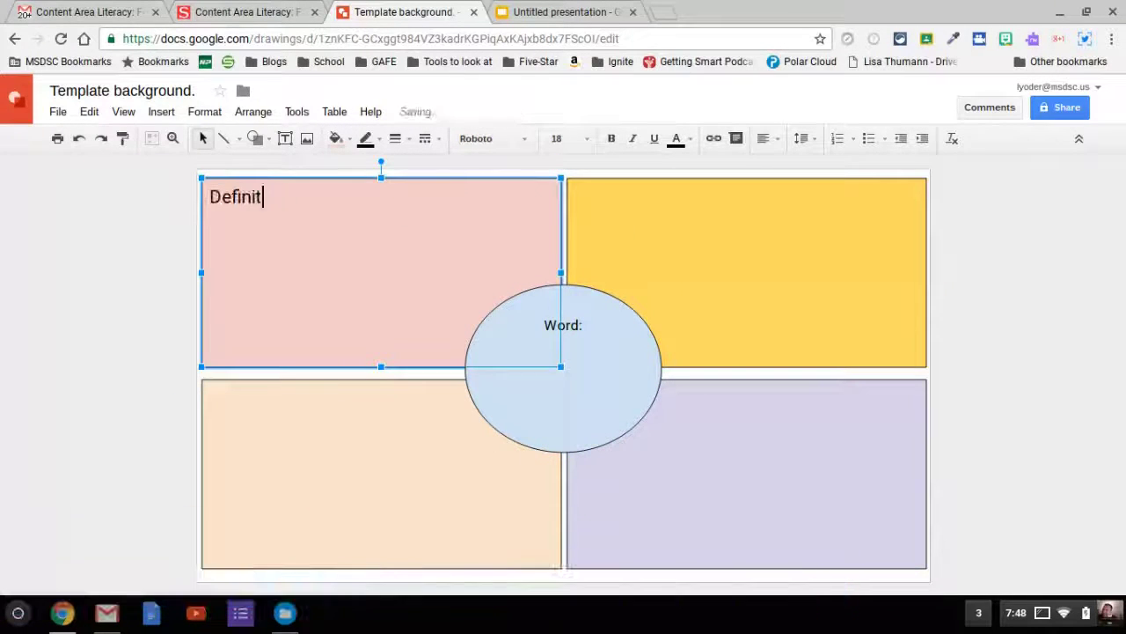
pyautogui.click(920, 196)
pyautogui.write('(Picture or illustration)')
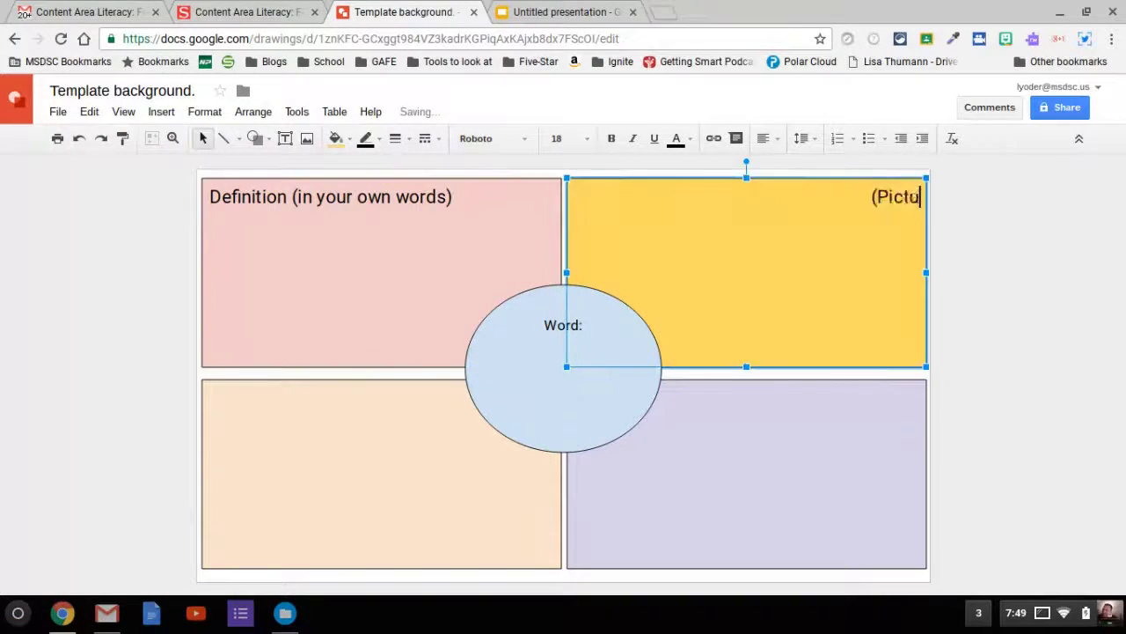
pyautogui.click(212, 397)
pyautogui.write('Examples')
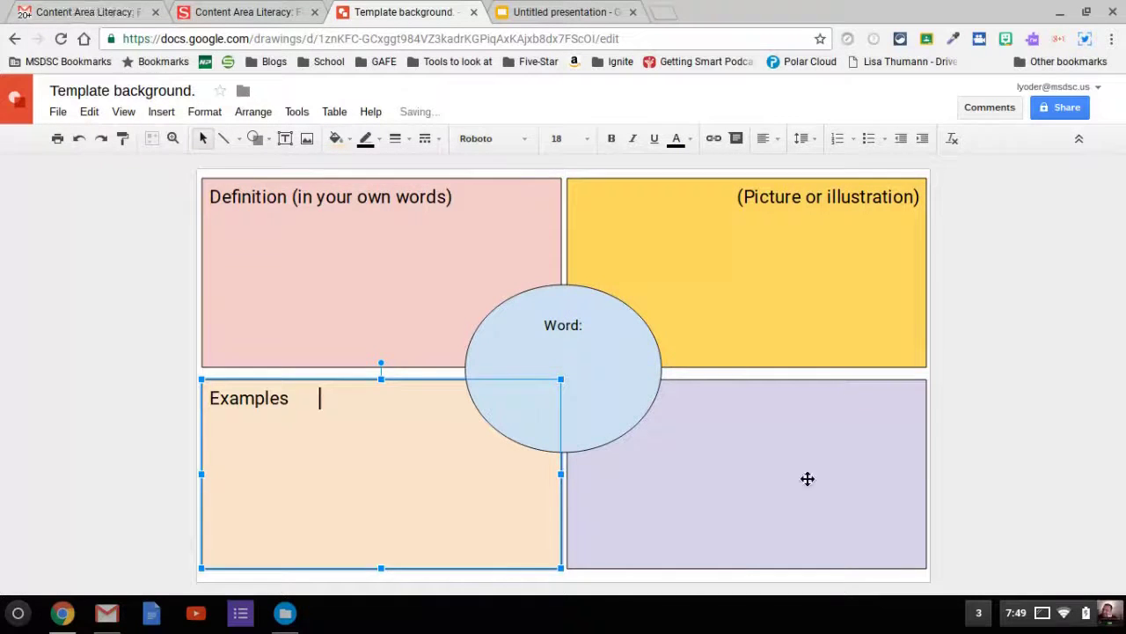
pyautogui.click(807, 478)
pyautogui.write('Non-examples')
# Step: Close the themes panel in the untitled presentation, then return to the drawing
pyautogui.click(995, 417)
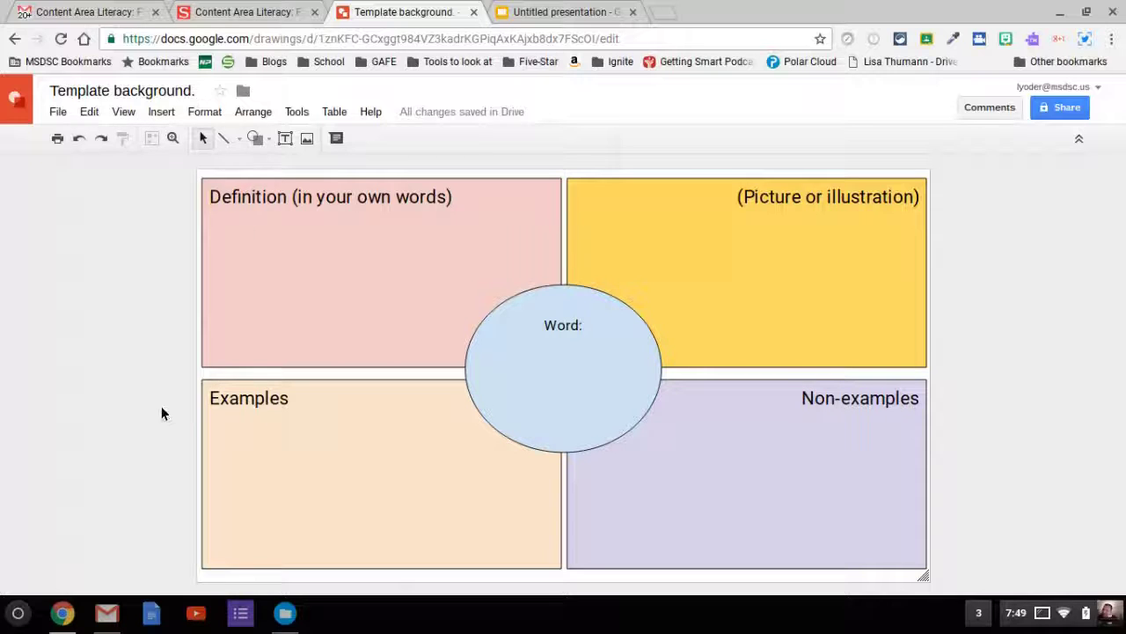
pyautogui.click(531, 12)
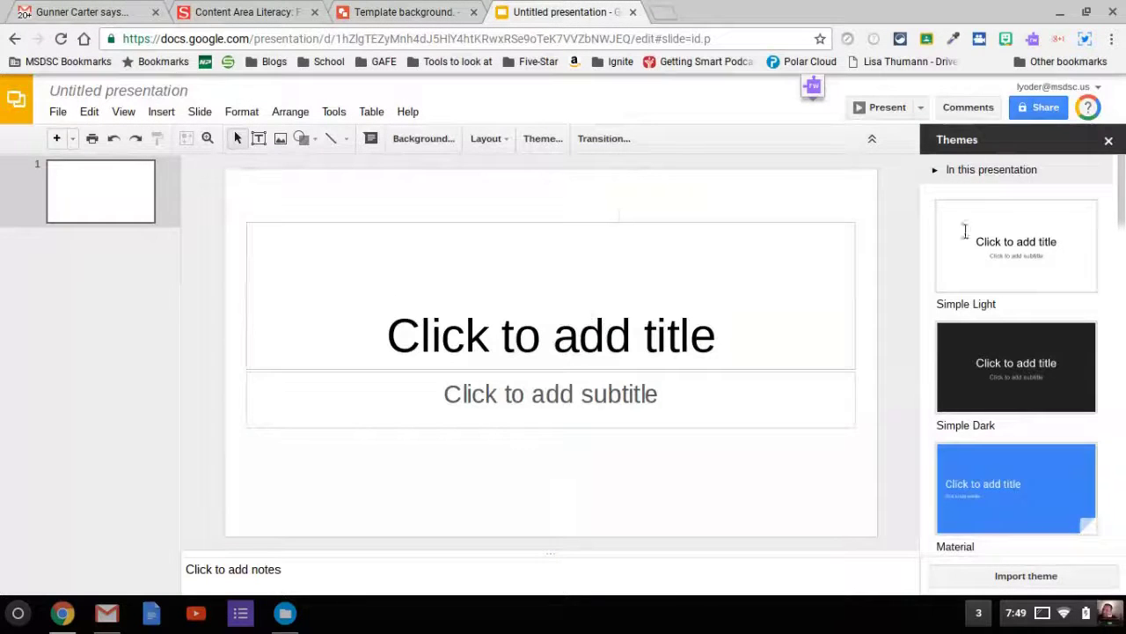
pyautogui.click(1108, 142)
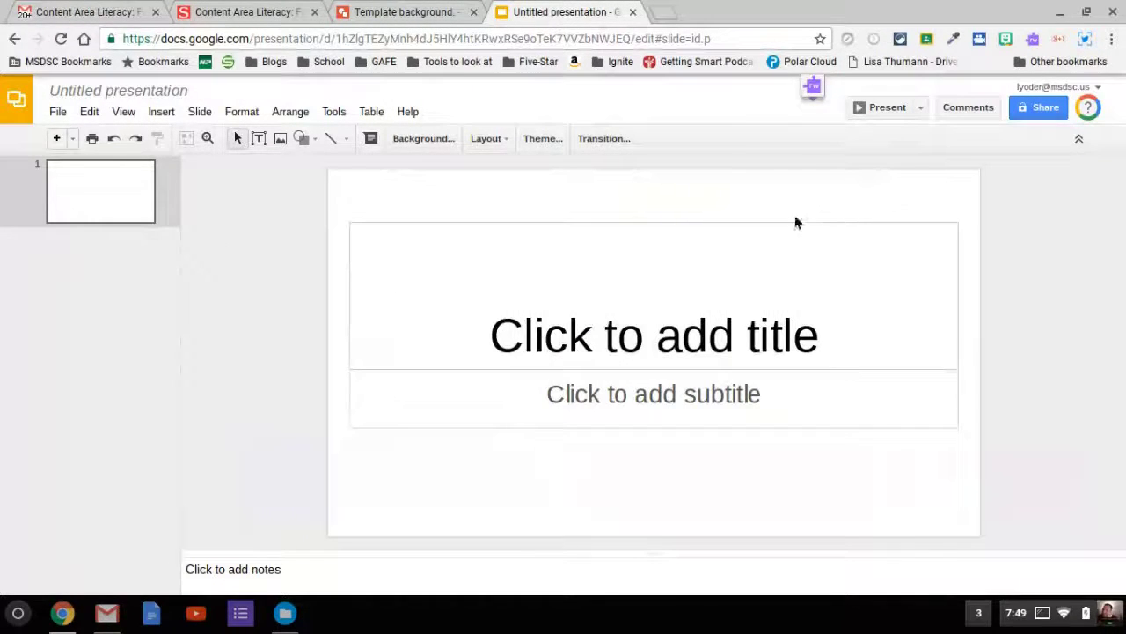
pyautogui.click(400, 12)
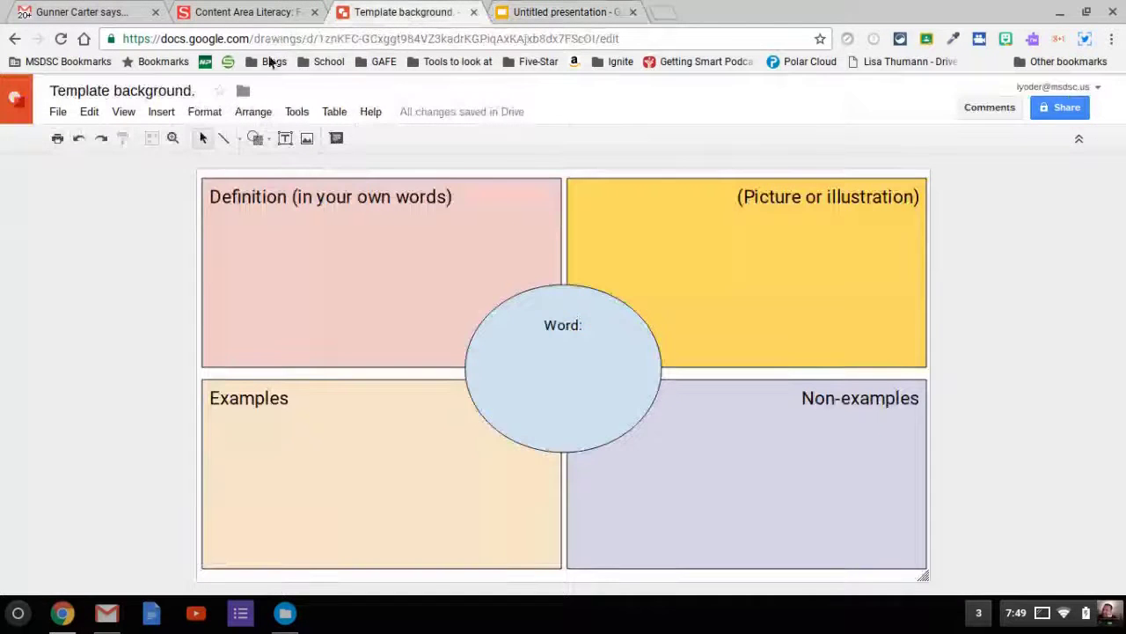
# Step: Download the Template background drawing as a PNG image and go back to the presentation
pyautogui.click(68, 114)
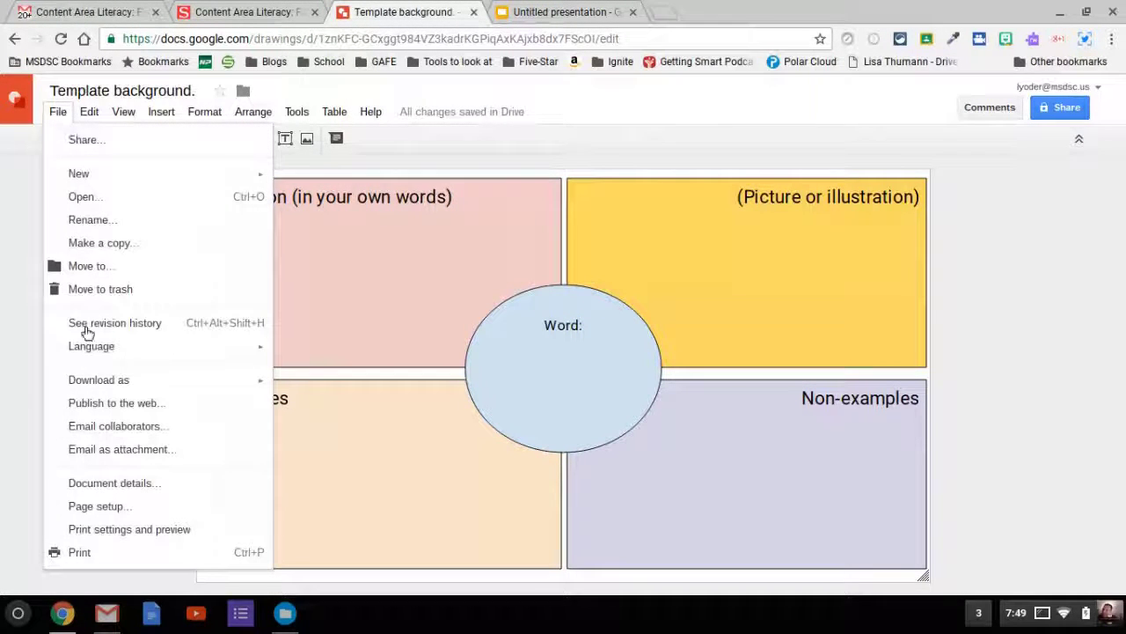
pyautogui.moveTo(259, 379)
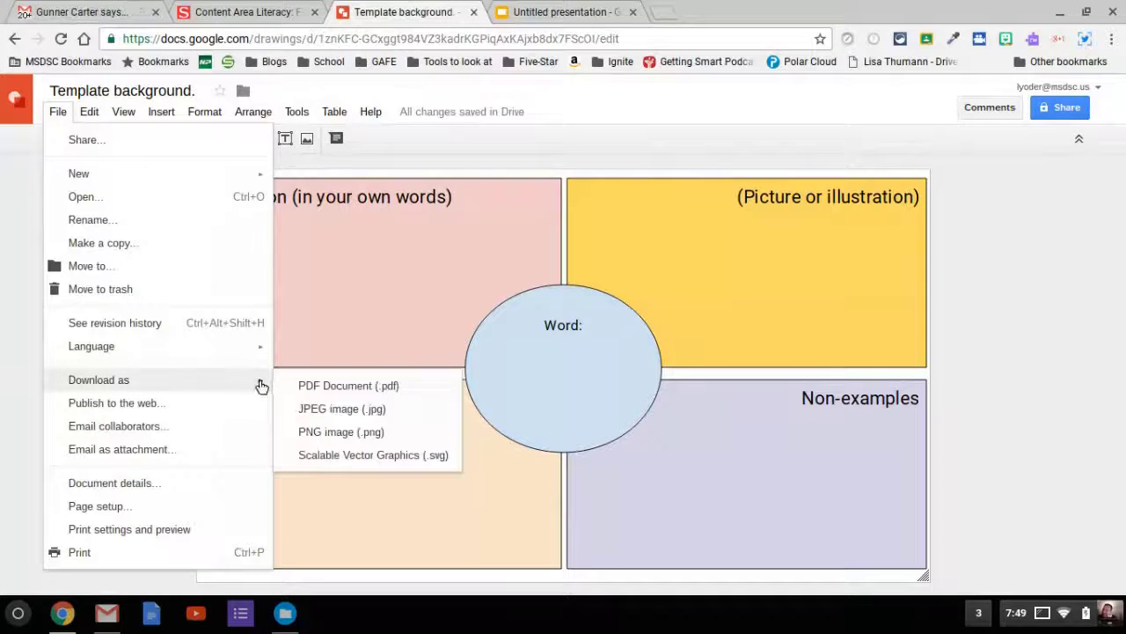
pyautogui.click(327, 431)
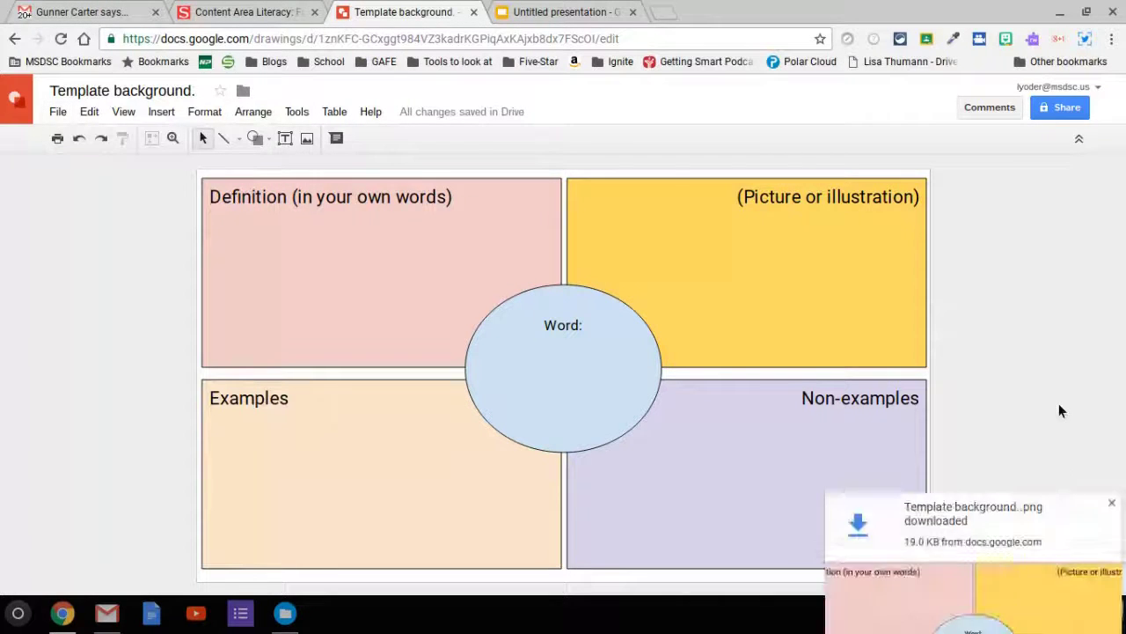
pyautogui.click(556, 12)
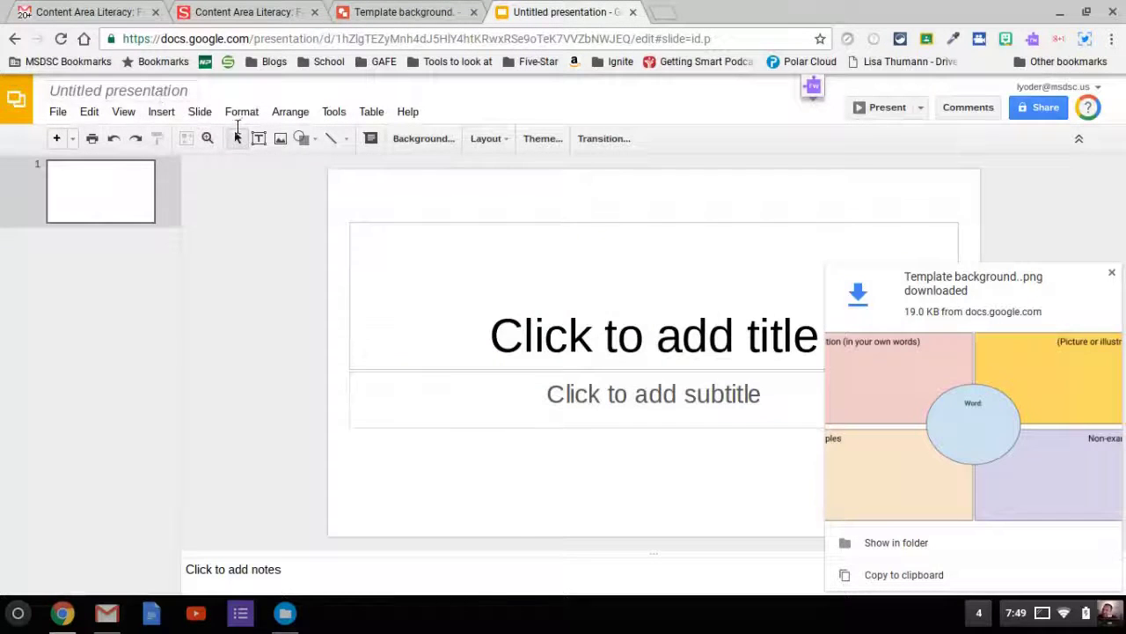
# Step: Open Slide > Edit master, select the master slide and open its Background settings
pyautogui.click(212, 119)
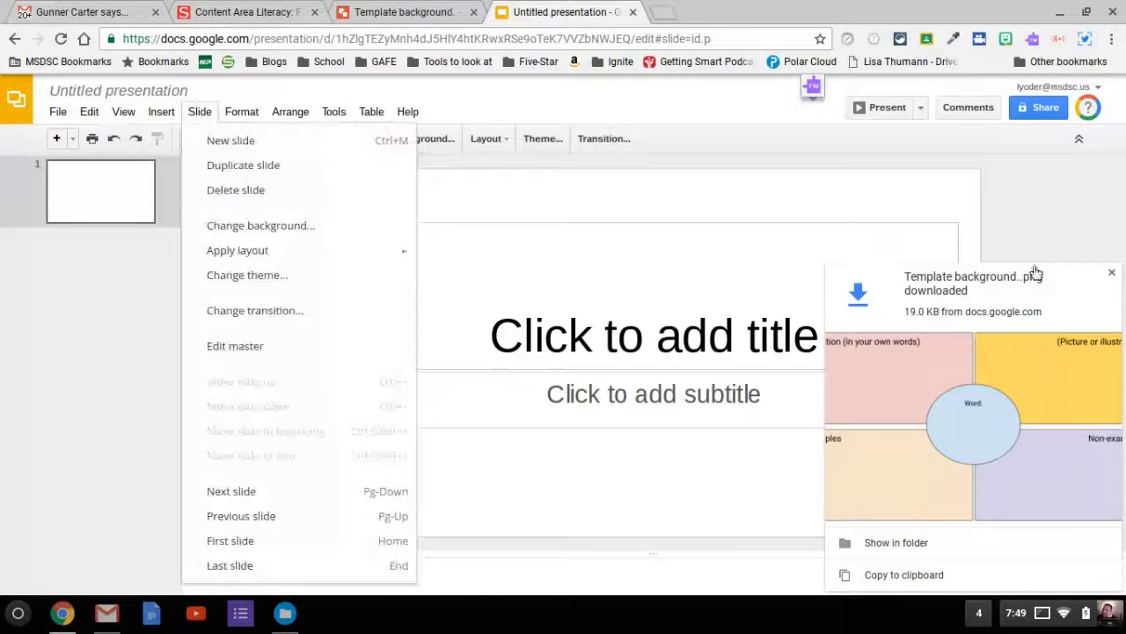
pyautogui.click(209, 116)
pyautogui.click(200, 111)
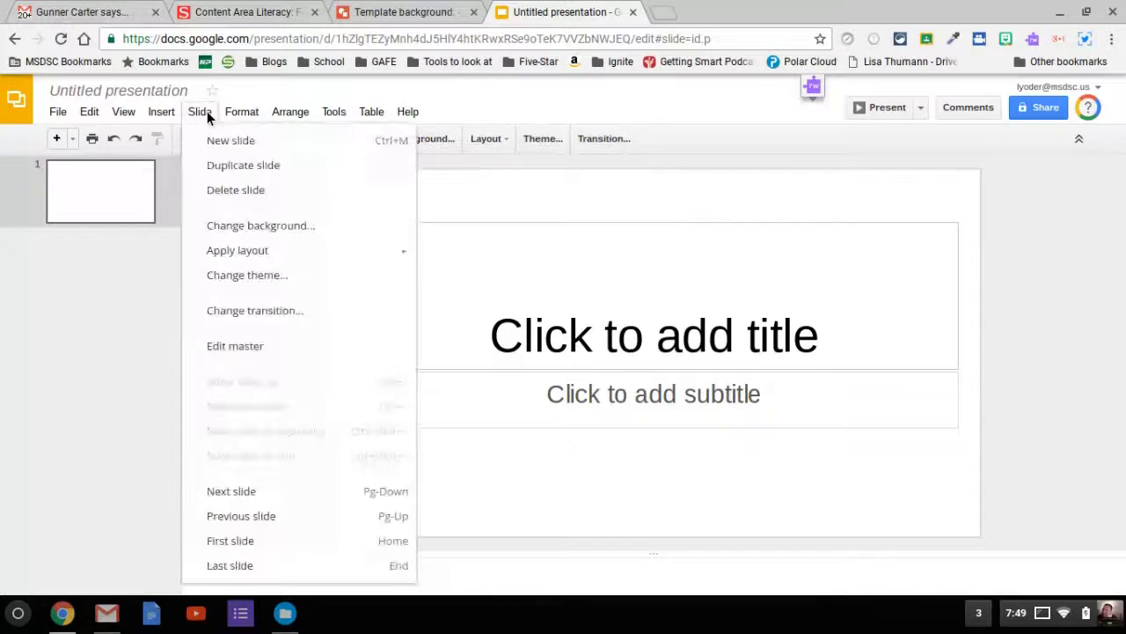
pyautogui.click(236, 347)
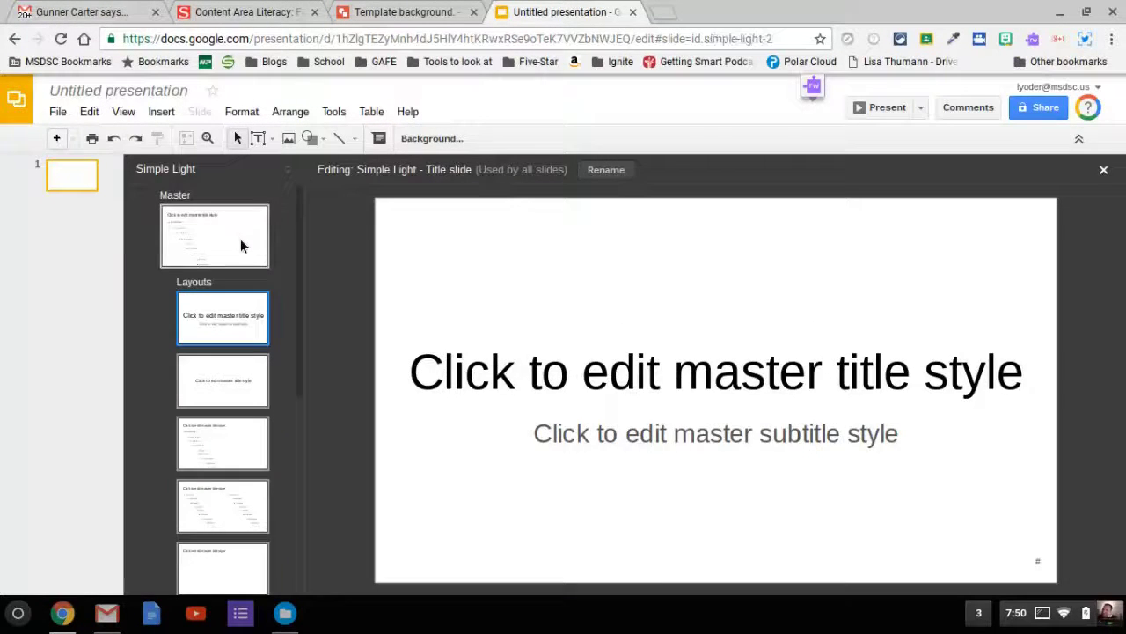
pyautogui.click(239, 237)
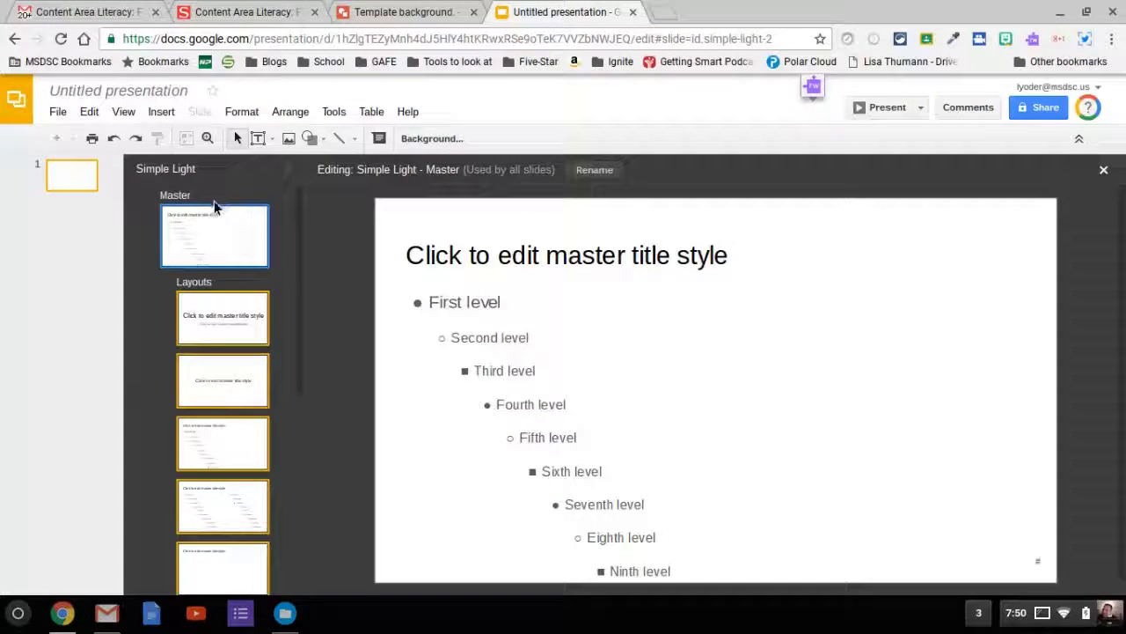
pyautogui.click(431, 139)
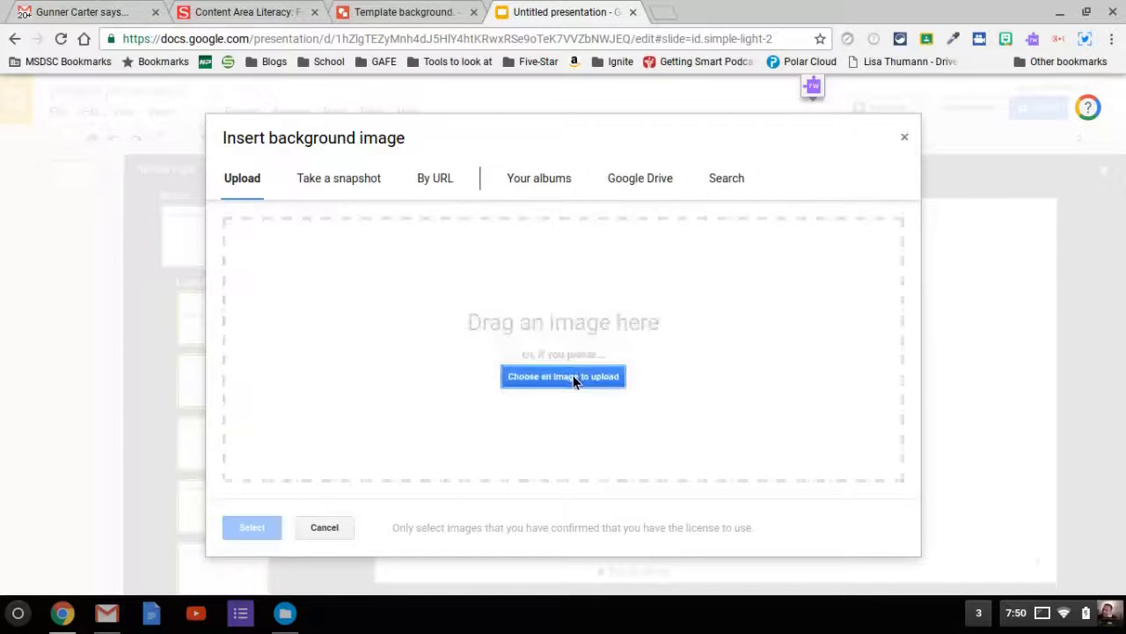
# Step: Upload Template background.png as the master's background image and confirm with Done
pyautogui.click(573, 376)
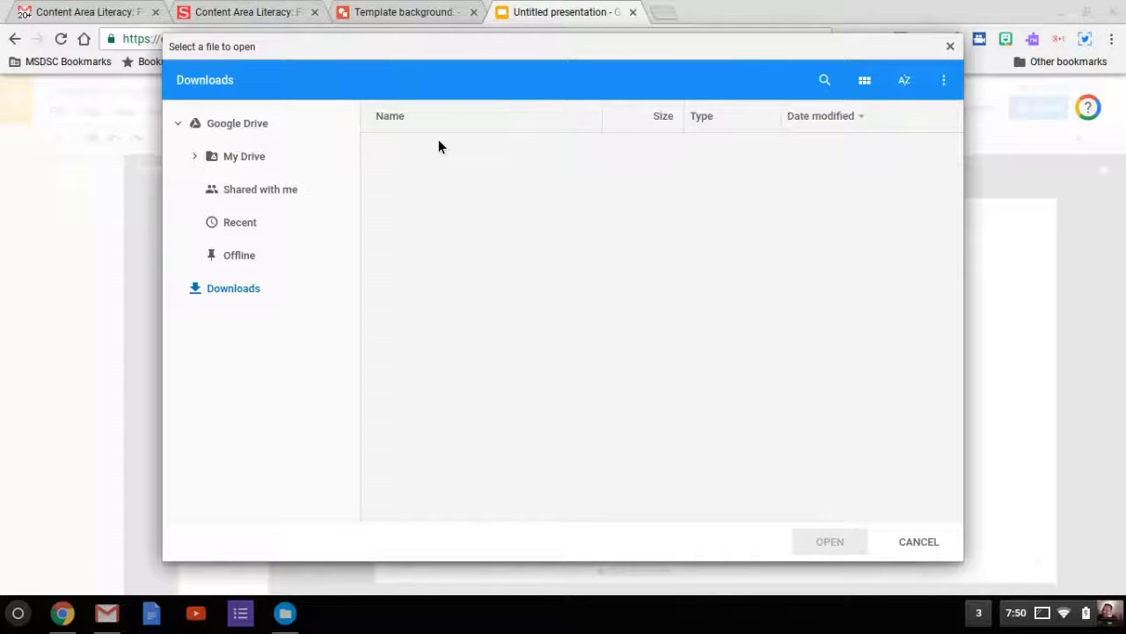
pyautogui.click(445, 150)
pyautogui.click(813, 528)
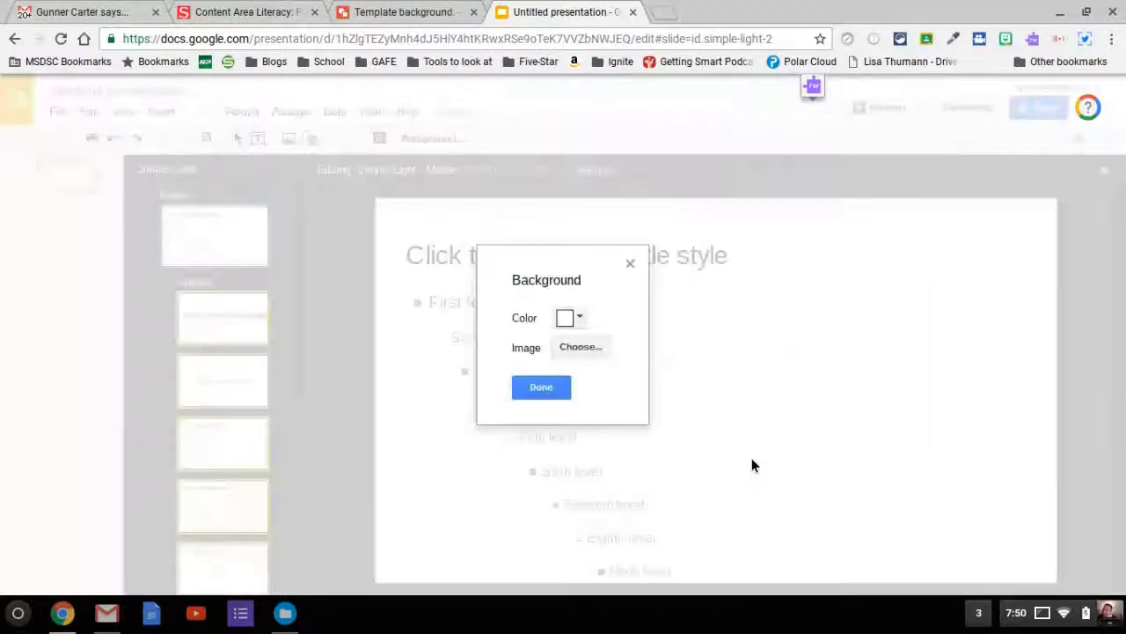
pyautogui.click(541, 387)
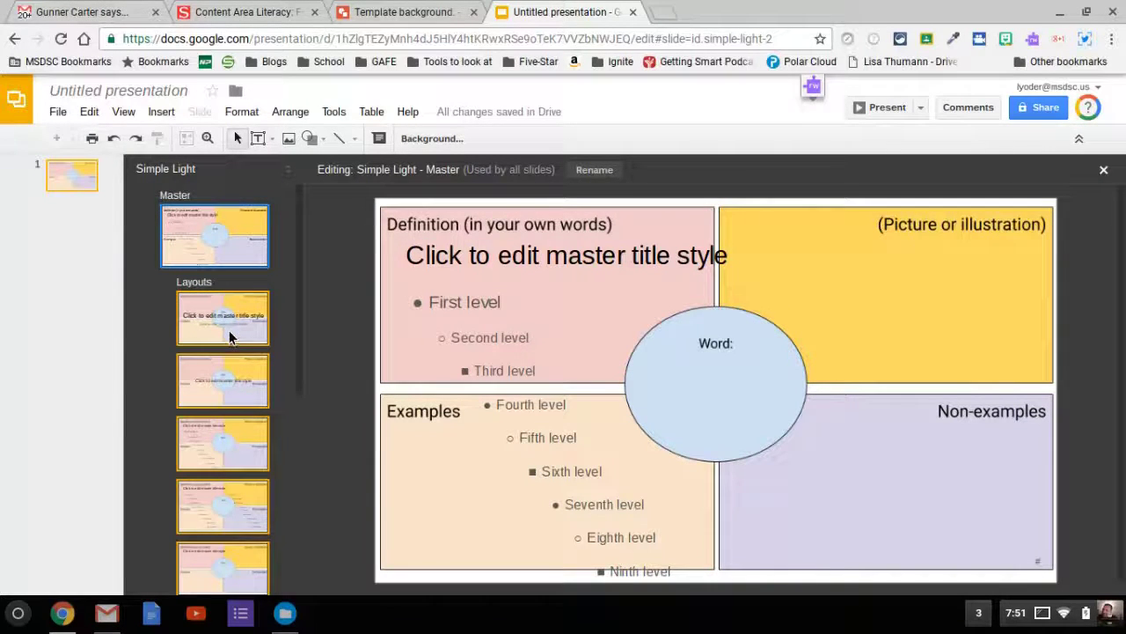
# Step: Delete the Section header layout, then the four layouts from Title and body through Blank, keeping only Title slide
pyautogui.rightClick(233, 378)
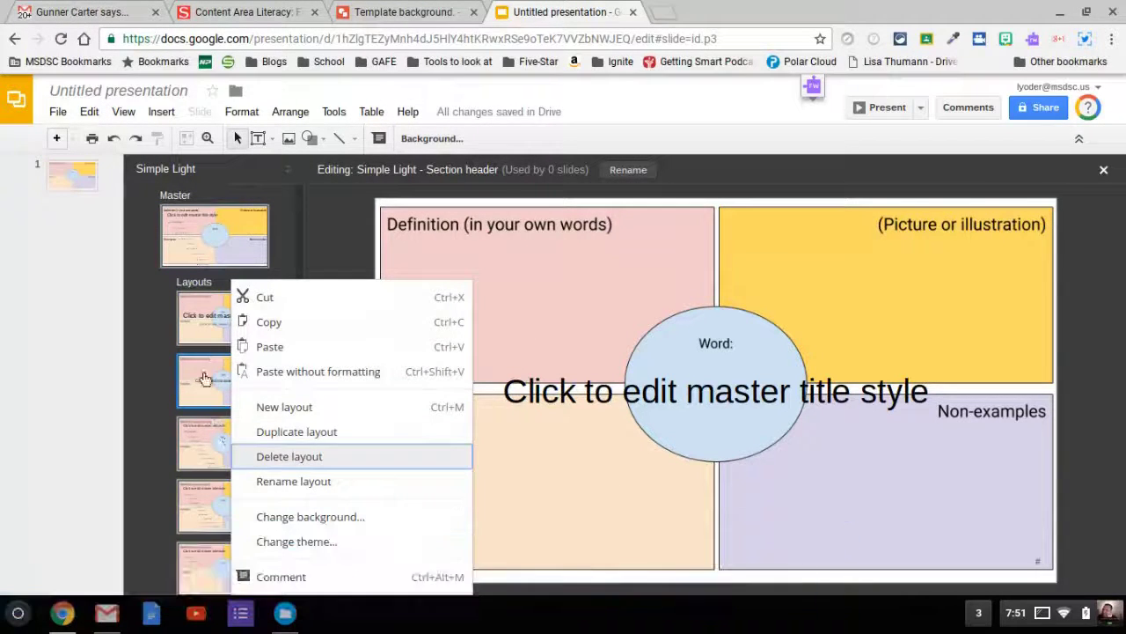
pyautogui.click(239, 457)
pyautogui.rightClick(220, 400)
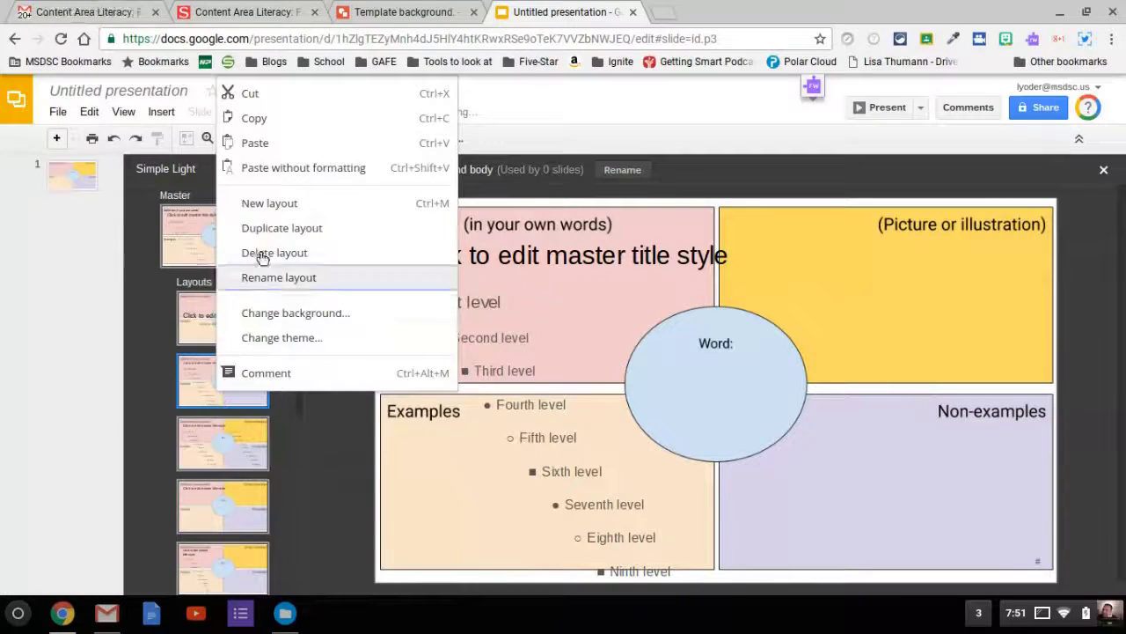
pyautogui.click(239, 437)
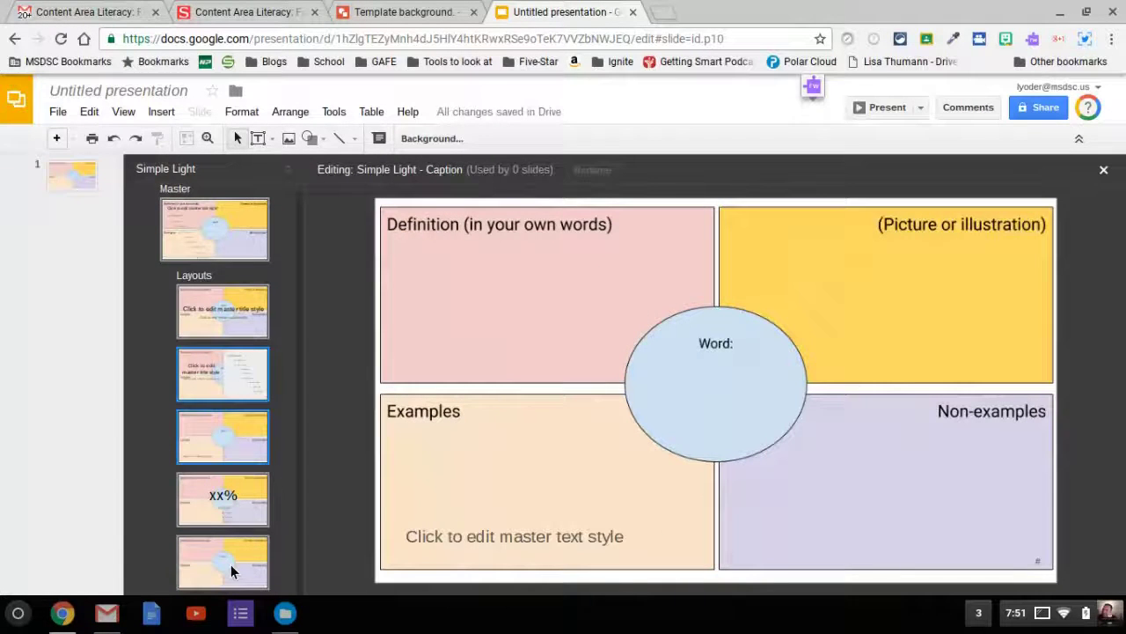
pyautogui.click(231, 564)
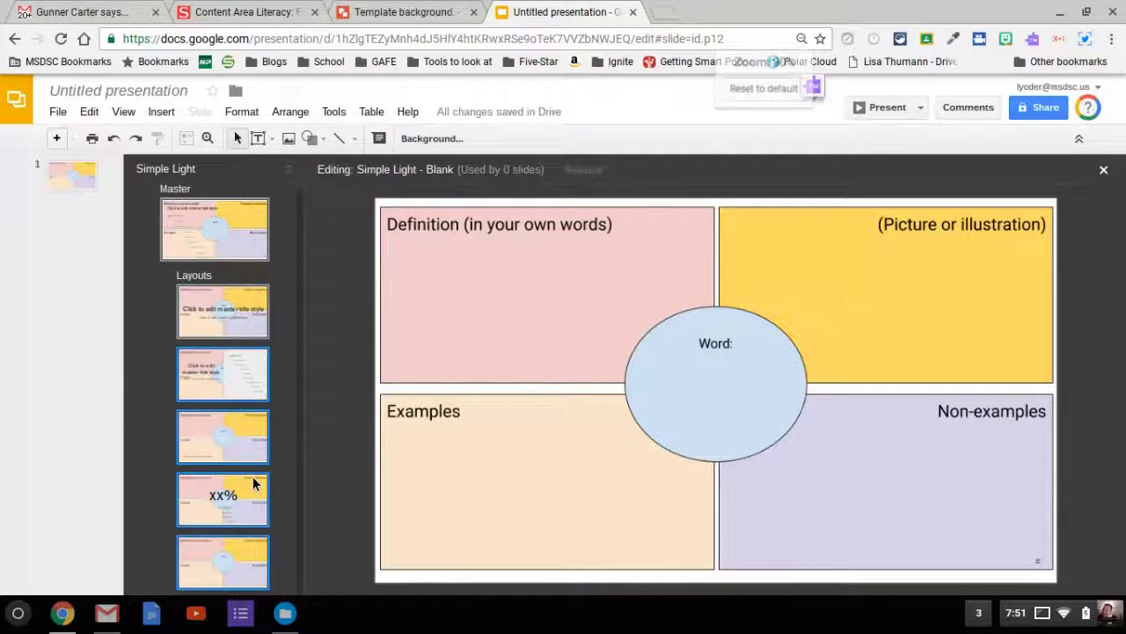
pyautogui.hotkey('ctrl', '-')
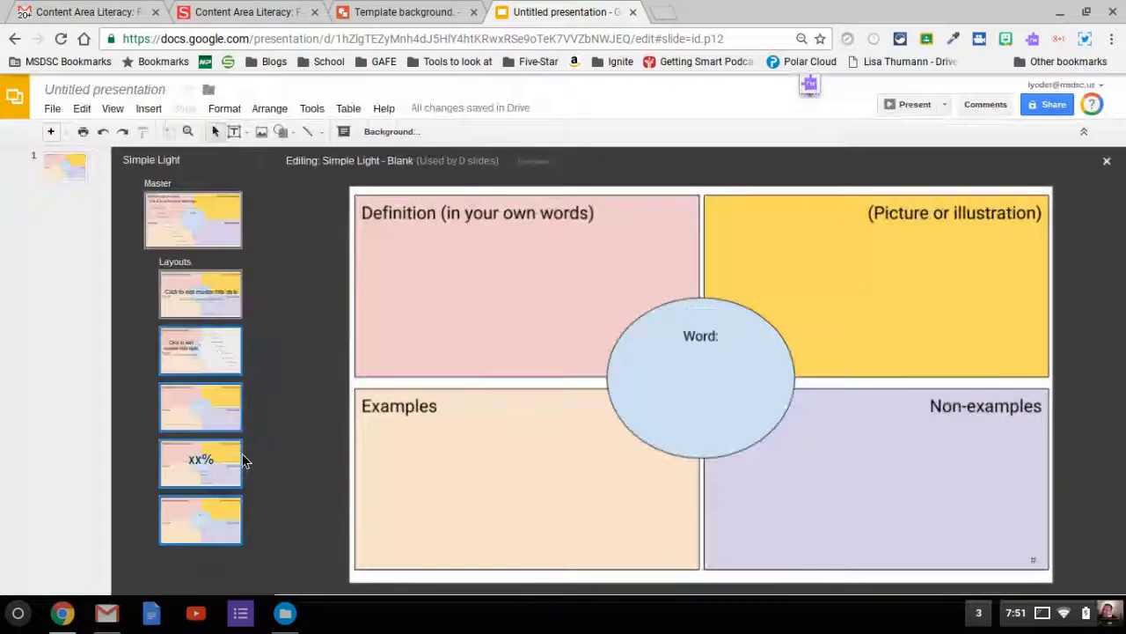
pyautogui.rightClick(244, 460)
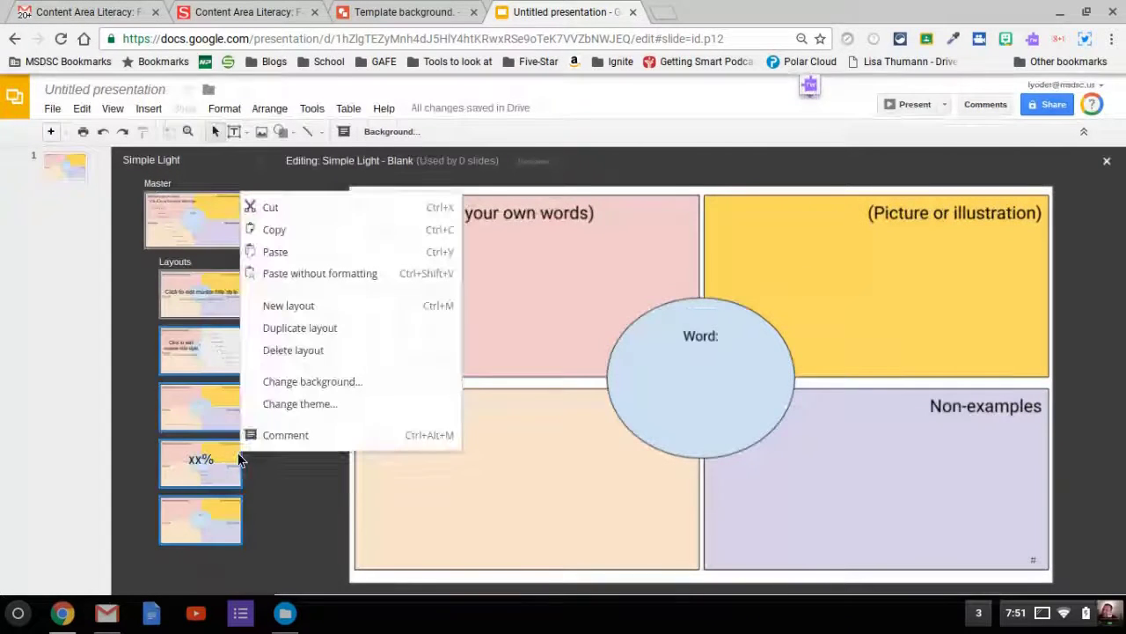
pyautogui.click(292, 352)
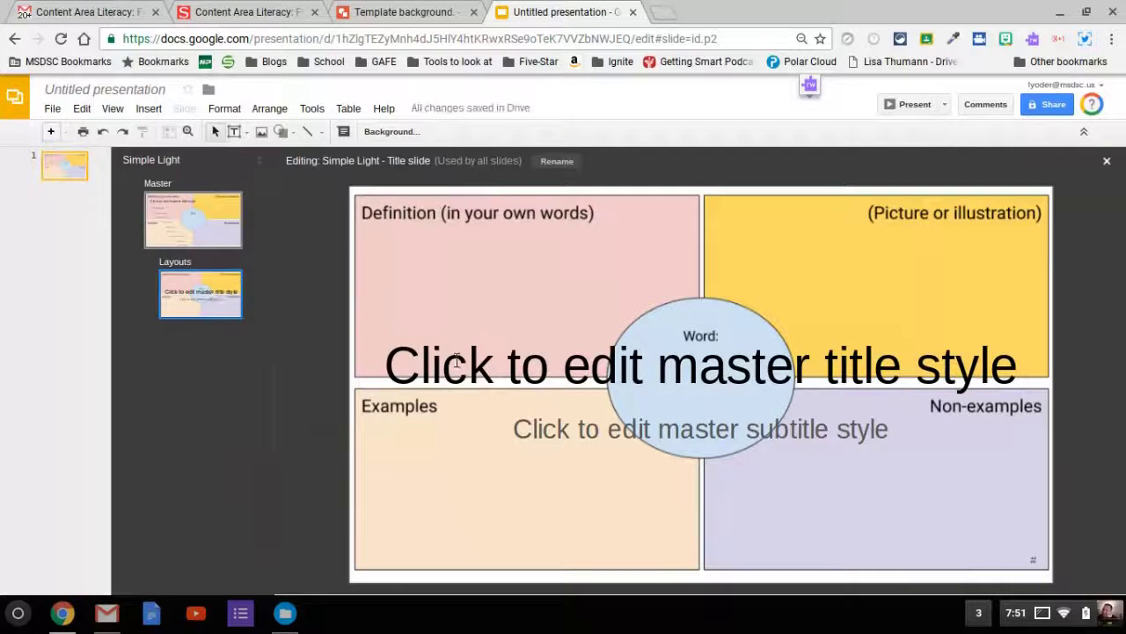
# Step: Delete the title and subtitle placeholders from the Title slide layout
pyautogui.click(494, 368)
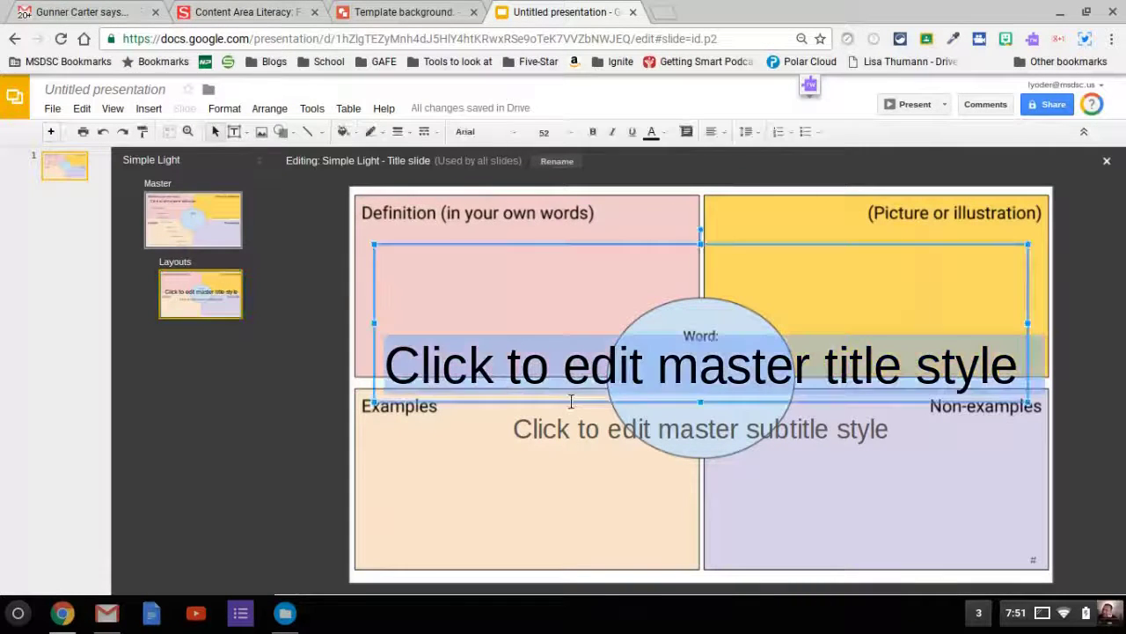
pyautogui.click(602, 255)
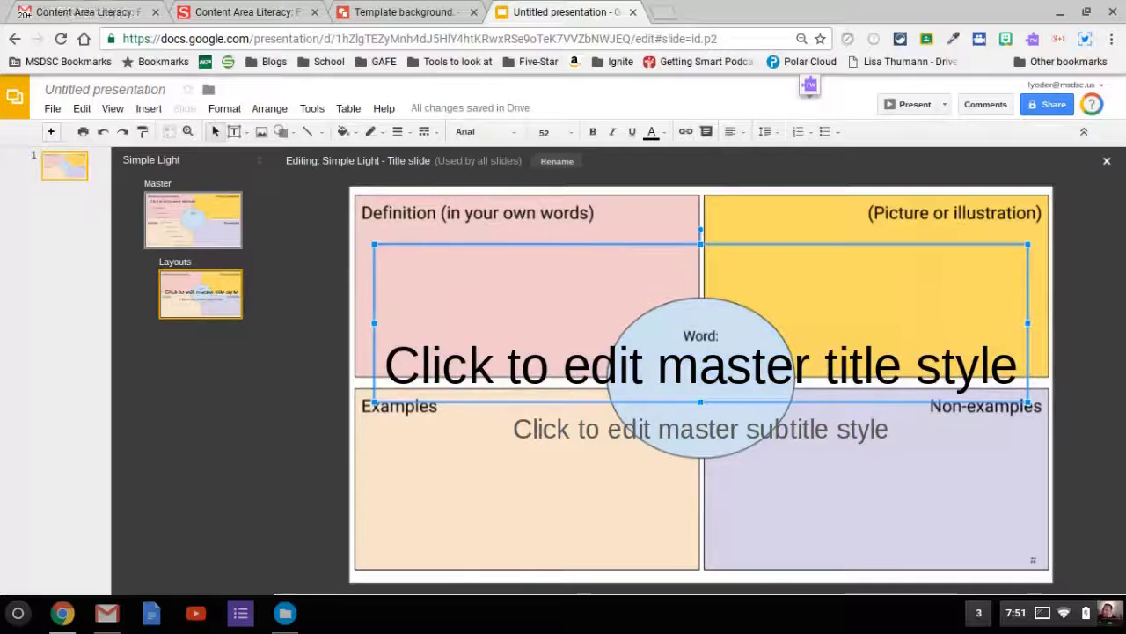
pyautogui.press('Delete')
pyautogui.click(676, 404)
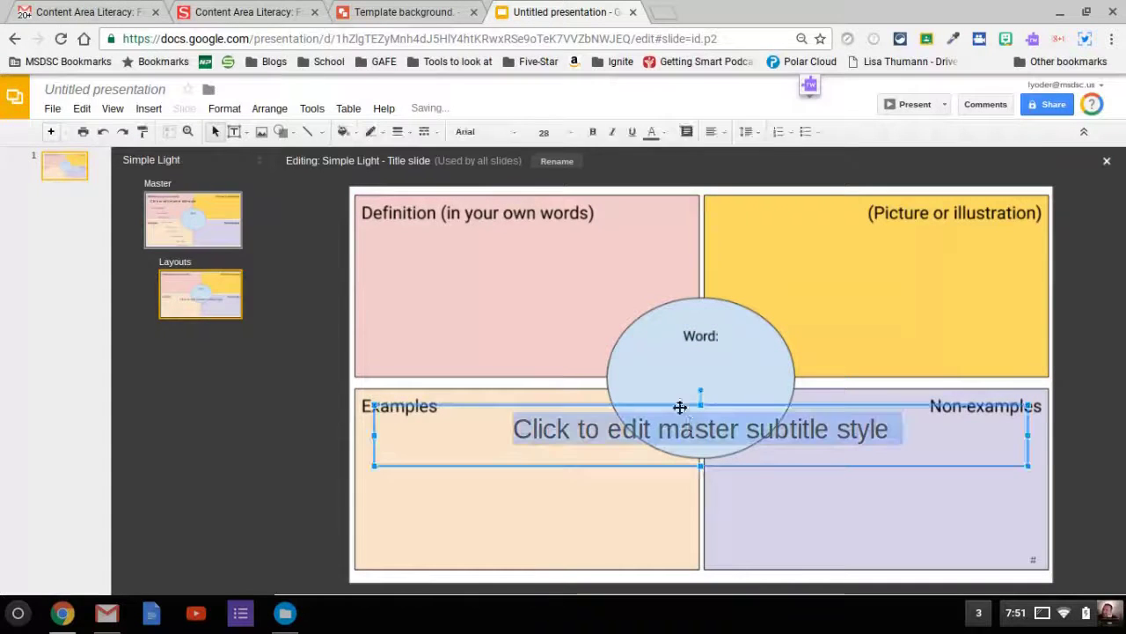
pyautogui.press('Delete')
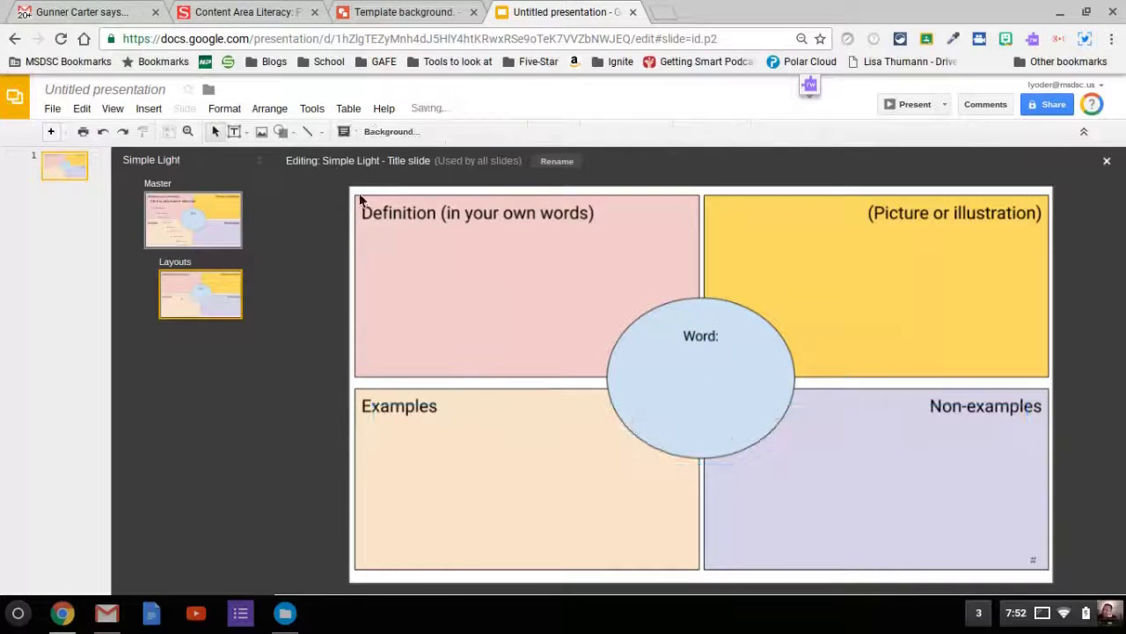
# Step: Draw subtitle placeholders in the Definition and Picture or illustration quadrants, then close the master editor
pyautogui.click(218, 109)
pyautogui.moveTo(294, 109)
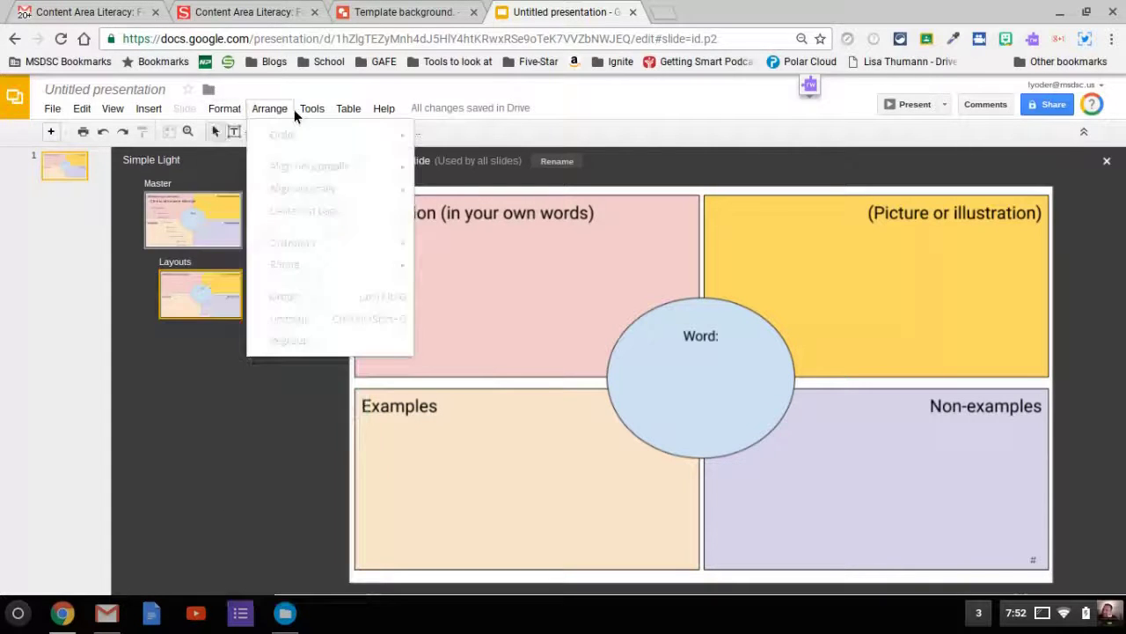
pyautogui.click(158, 112)
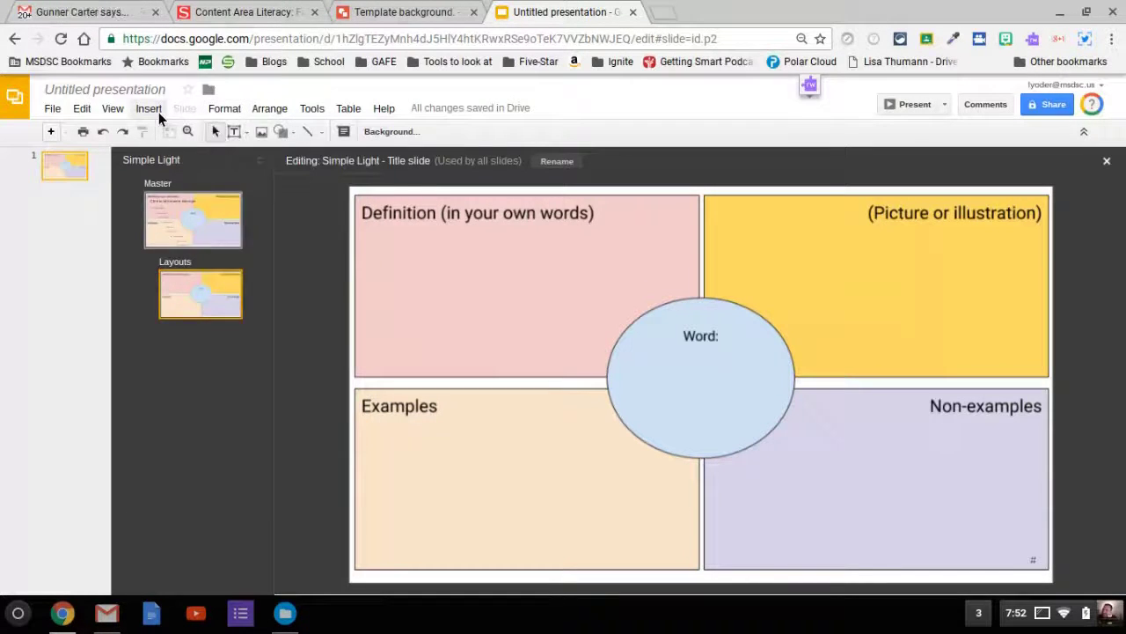
pyautogui.click(158, 112)
pyautogui.moveTo(189, 159)
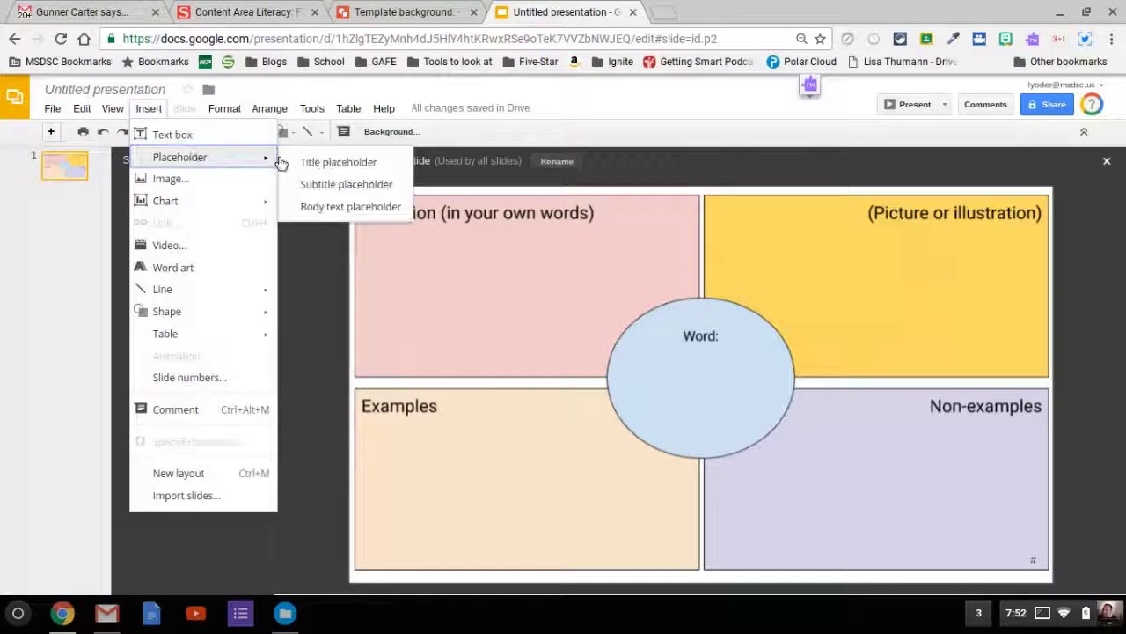
pyautogui.click(387, 187)
pyautogui.moveTo(381, 243); pyautogui.dragTo(613, 360)
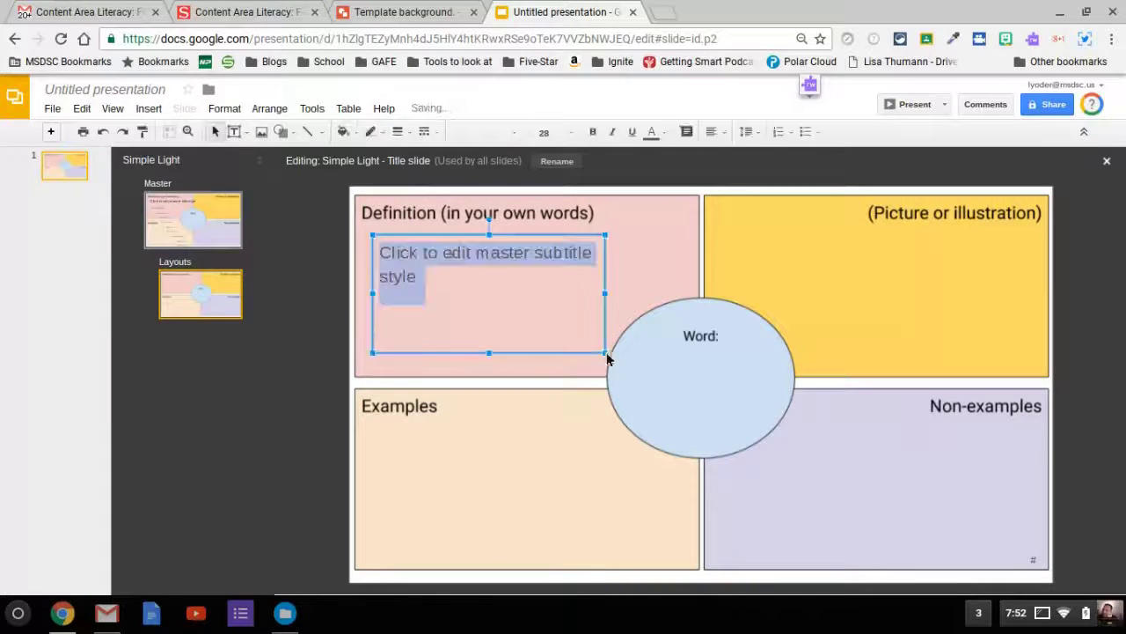
pyautogui.click(563, 239)
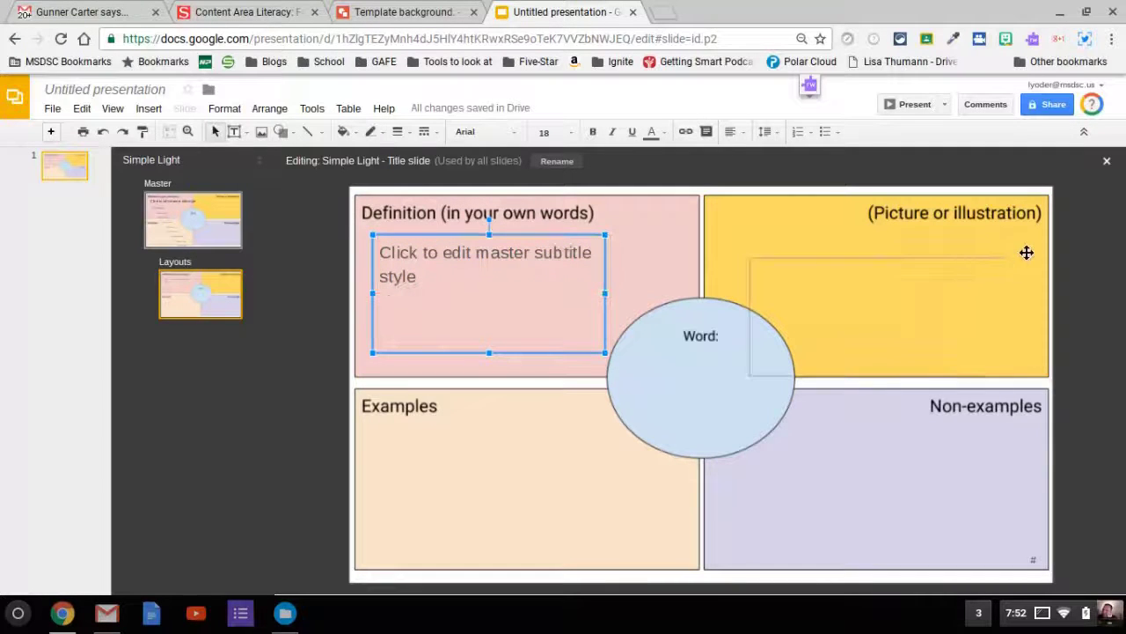
pyautogui.moveTo(1026, 252); pyautogui.dragTo(934, 337)
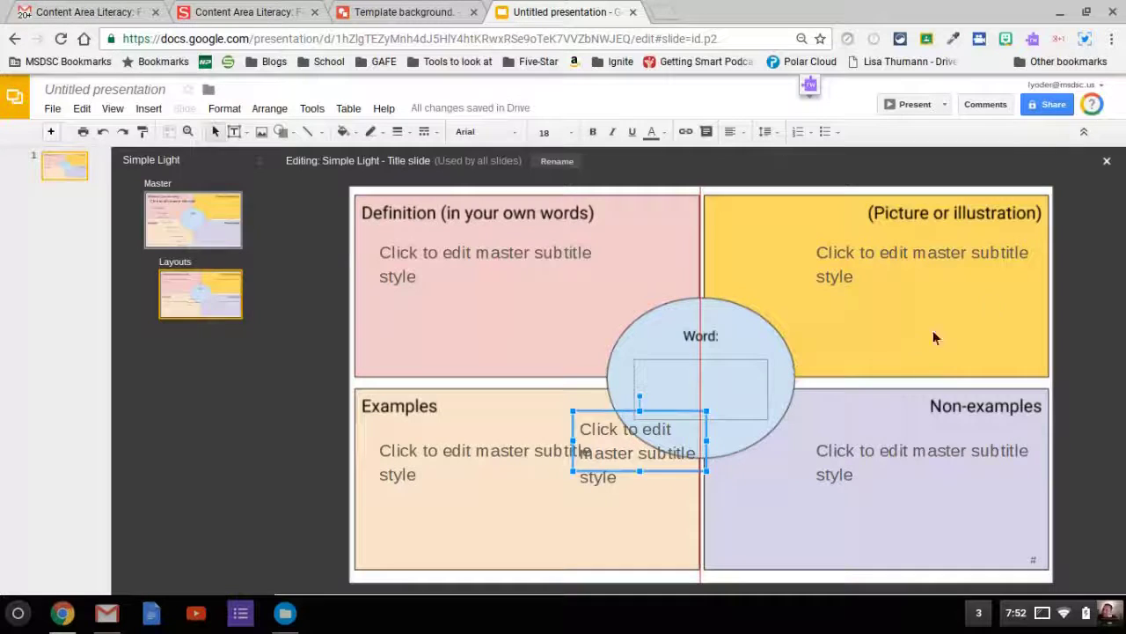
pyautogui.click(1108, 164)
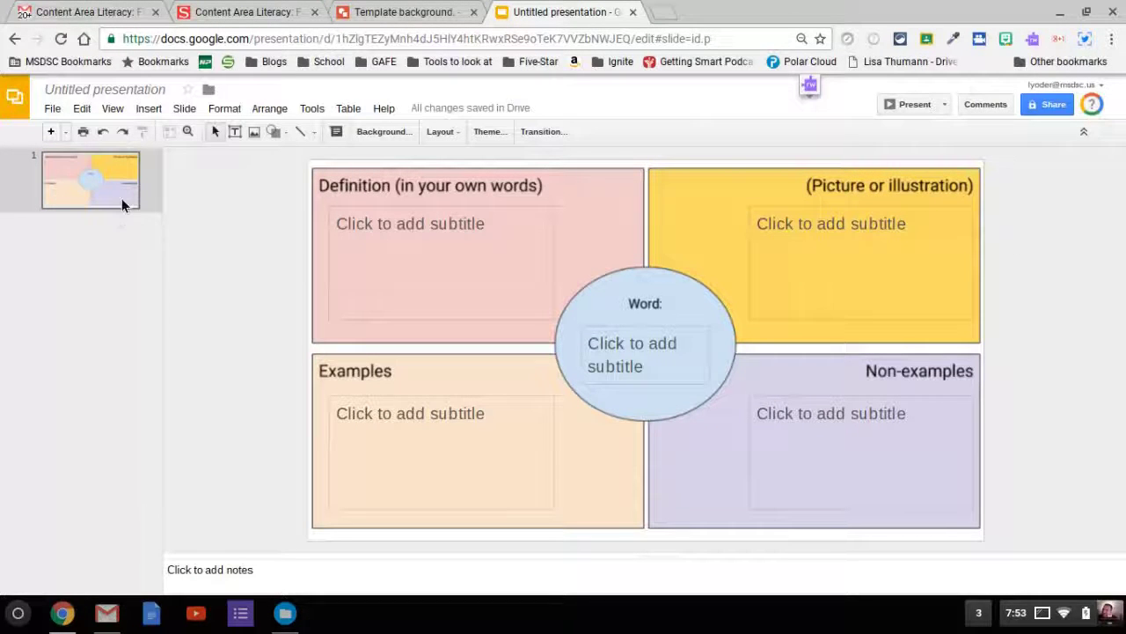
# Step: Add a second slide with the Frayer Model layout and return to slide 1
pyautogui.click(51, 134)
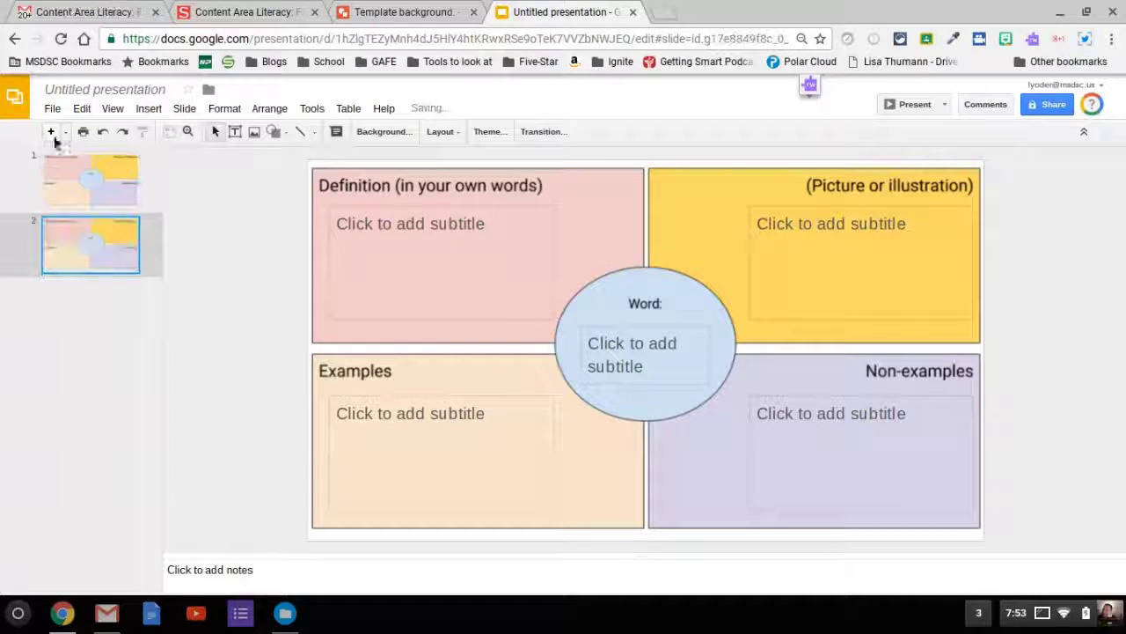
pyautogui.click(89, 199)
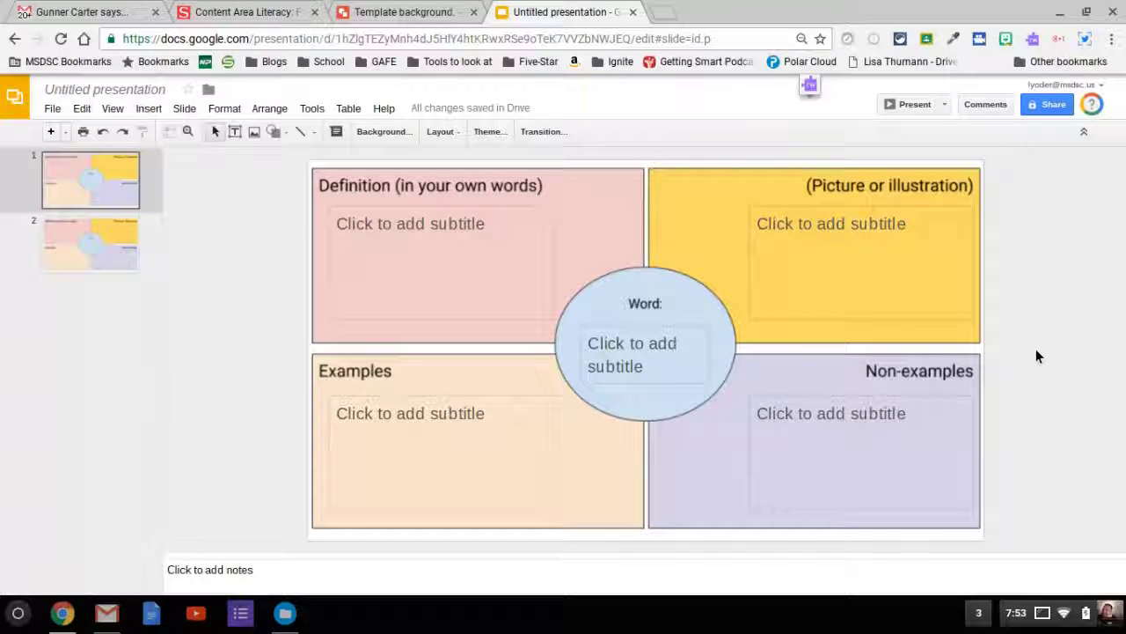